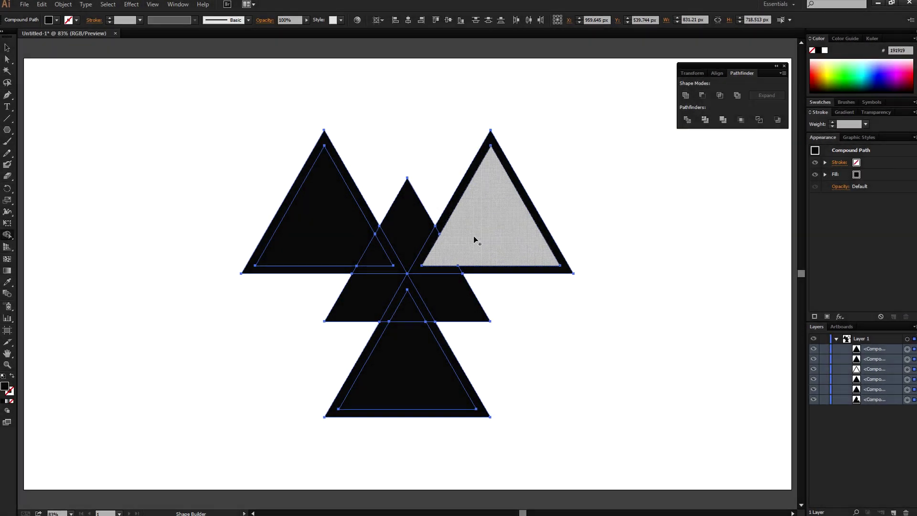
# Step: Remove the inner fills of the right, bottom and top-left triangles with the no-fill Live Paint Bucket
pyautogui.keyDown('alt'); pyautogui.click(475, 242); pyautogui.keyUp('alt')
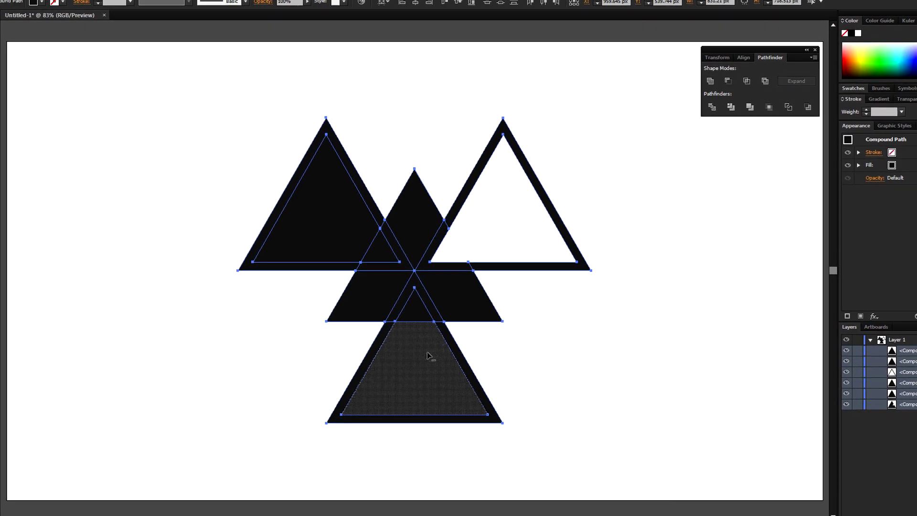
pyautogui.keyDown('alt'); pyautogui.click(423, 344); pyautogui.keyUp('alt')
pyautogui.keyDown('alt'); pyautogui.click(399, 260); pyautogui.keyUp('alt')
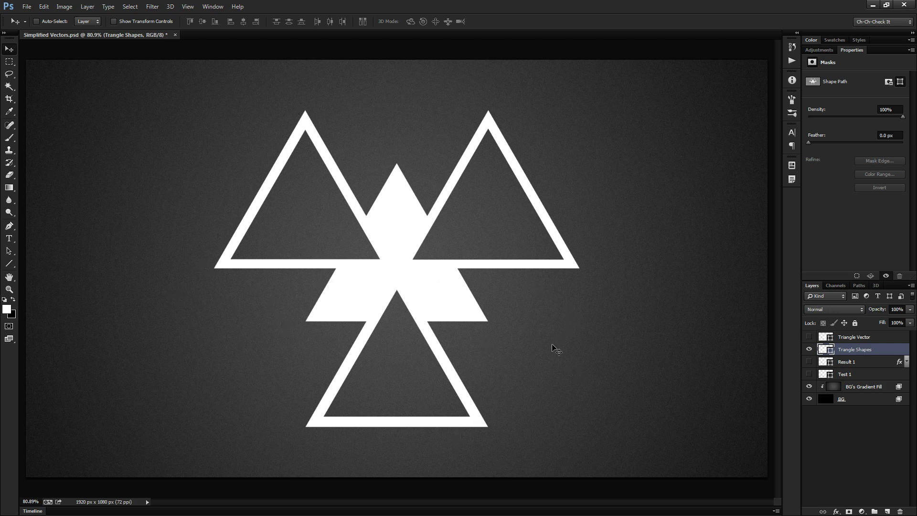
# Step: Select all the triangle paths with the Path Selection tool, leaving path operations unchanged
pyautogui.click(10, 251)
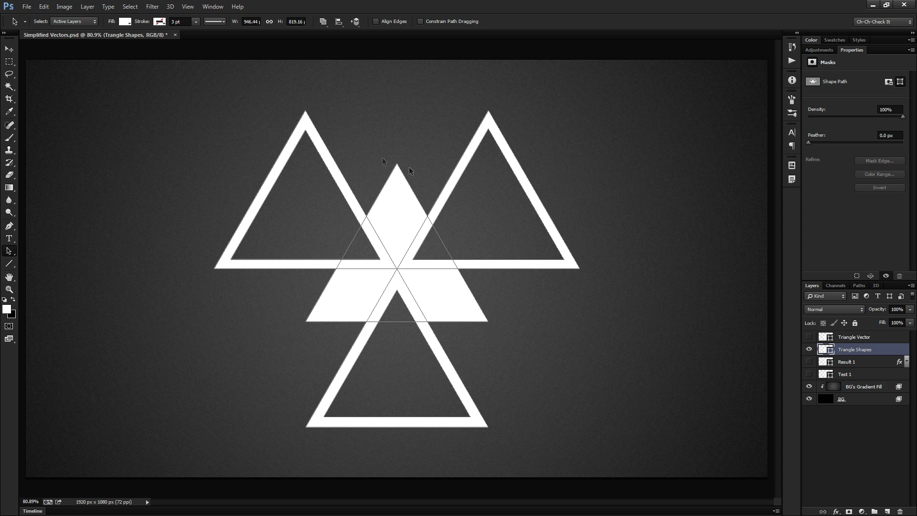
pyautogui.click(297, 208)
pyautogui.click(323, 21)
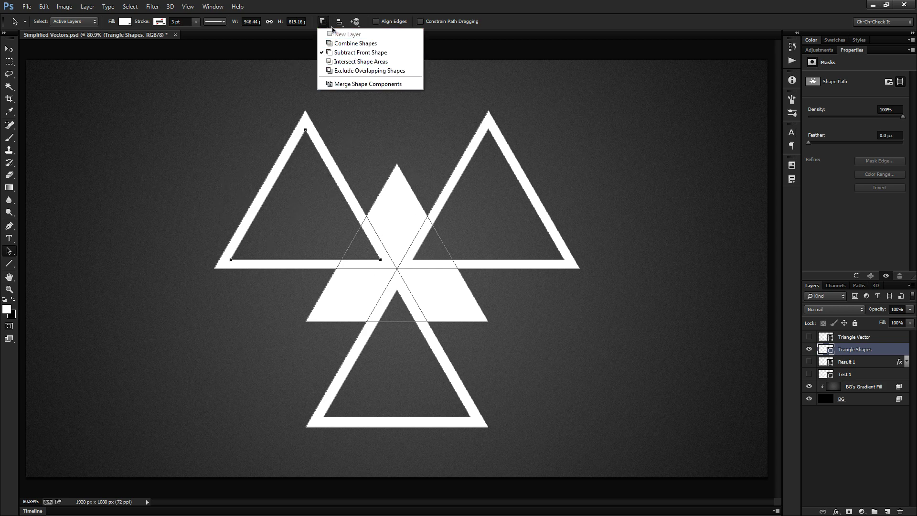
pyautogui.click(347, 134)
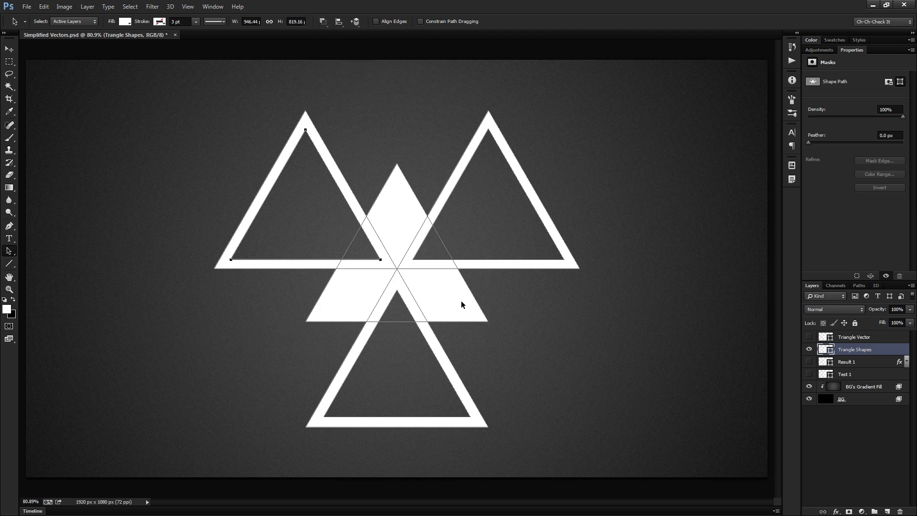
pyautogui.moveTo(651, 418); pyautogui.dragTo(191, 117)
# Step: Hide the Triangle Shapes layer, show Triangle Vector and select its outline paths
pyautogui.click(809, 349)
pyautogui.click(810, 337)
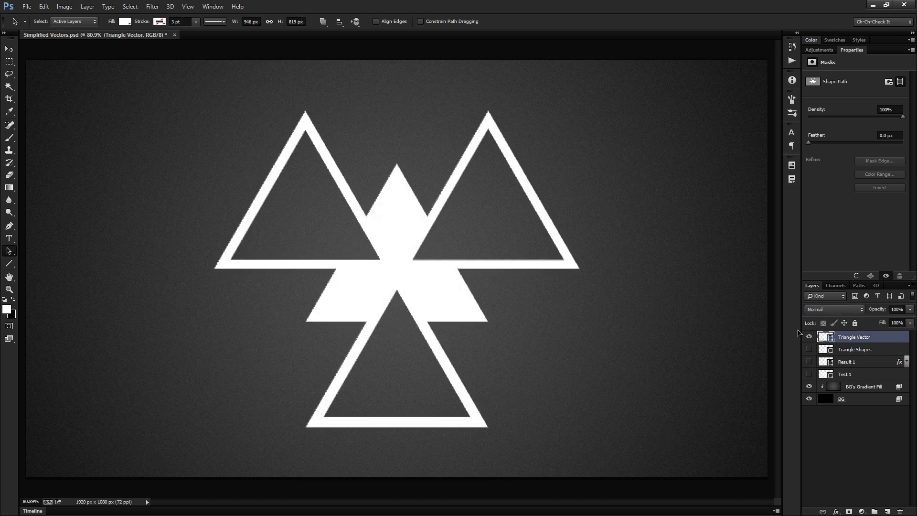
pyautogui.click(442, 359)
# Step: Hide Triangle Vector, add a new empty layer and pick the Polygon Tool
pyautogui.click(809, 337)
pyautogui.click(887, 511)
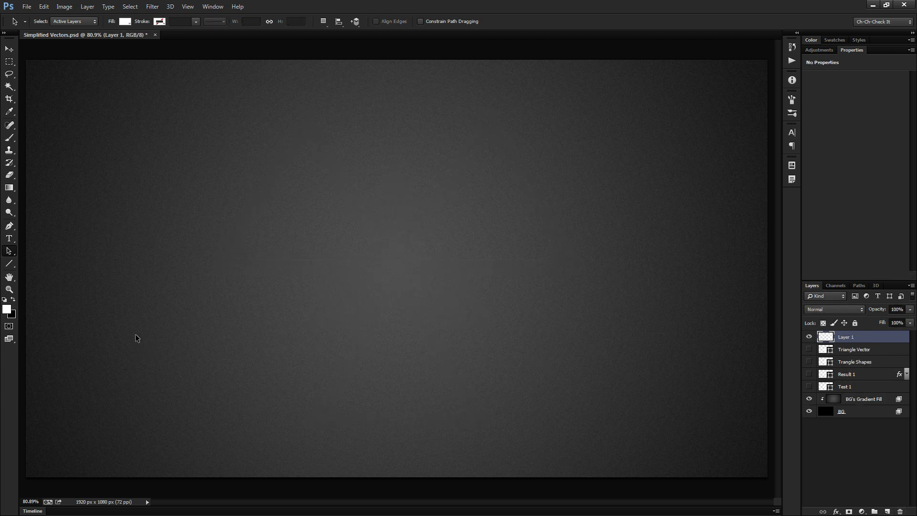
pyautogui.click(9, 264)
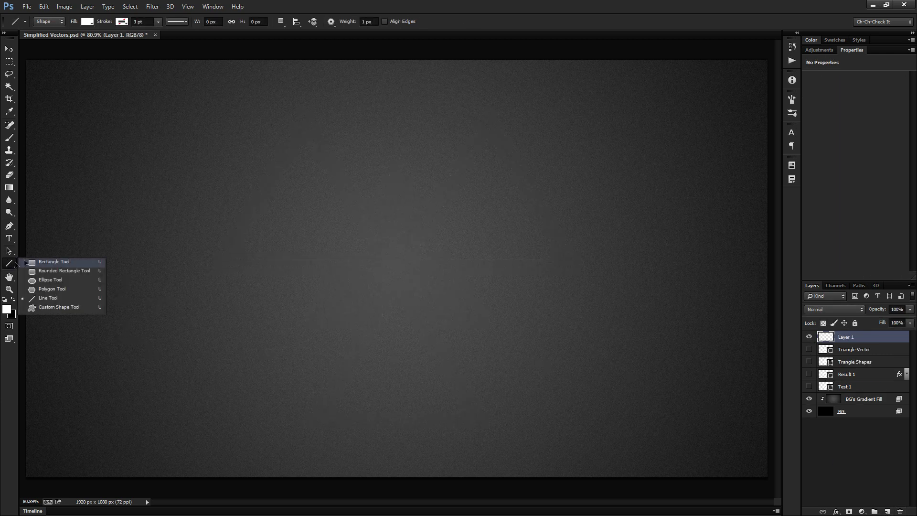
pyautogui.click(53, 289)
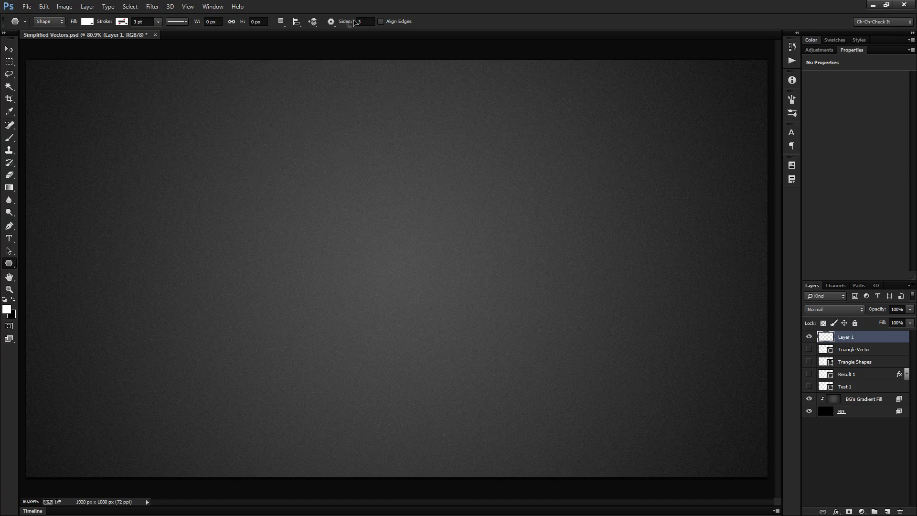
# Step: Draw a three-sided triangle filled with #ebebeb outward from the canvas centre
pyautogui.click(87, 22)
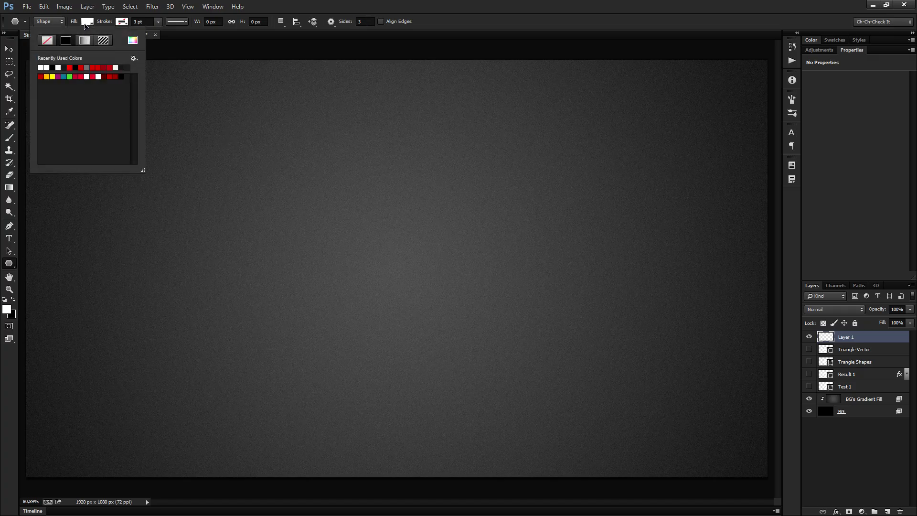
pyautogui.click(131, 41)
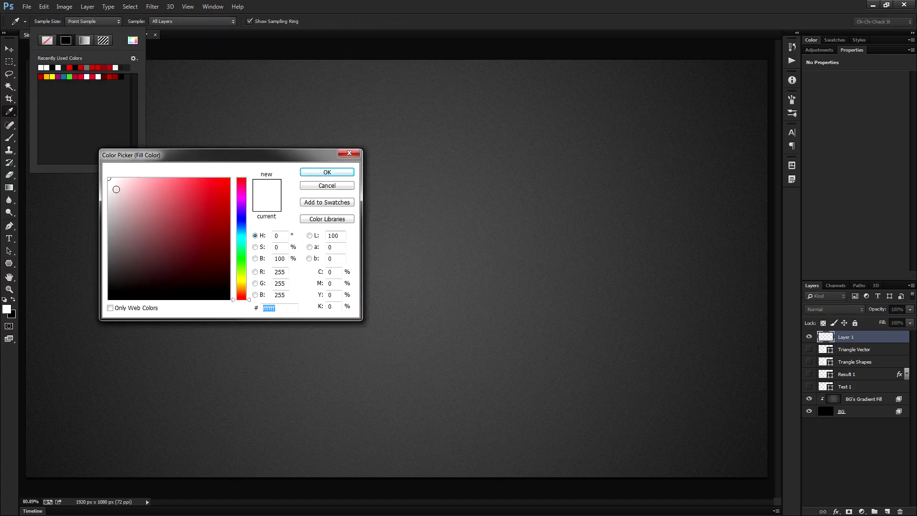
pyautogui.click(313, 173)
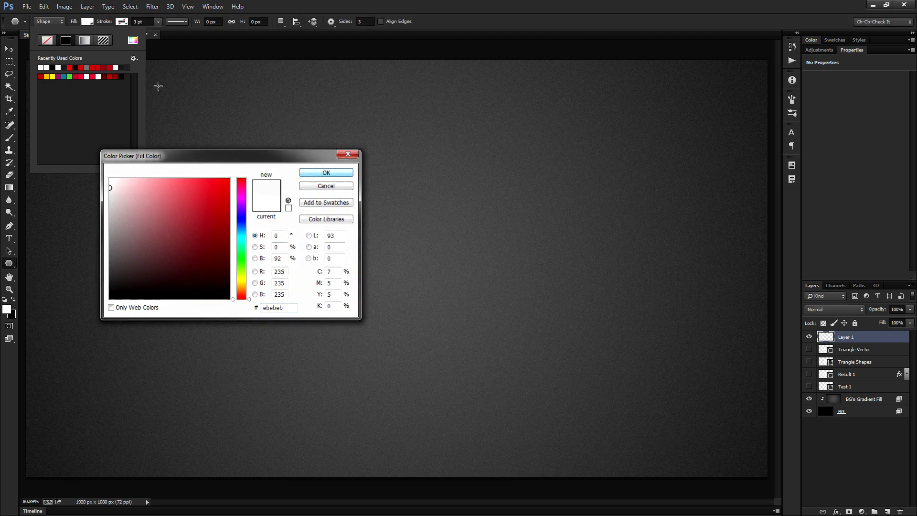
pyautogui.click(94, 28)
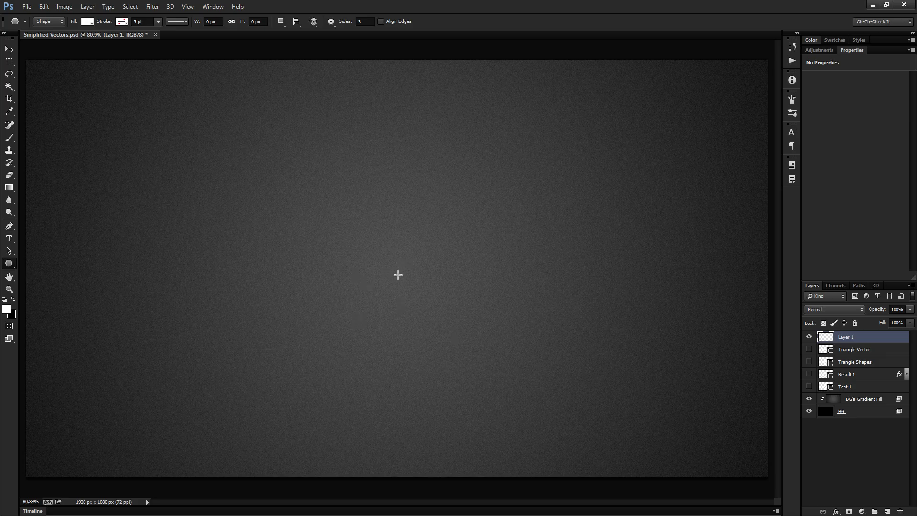
pyautogui.moveTo(397, 271)
pyautogui.mouseDown()
pyautogui.moveTo(396, 177)
pyautogui.moveTo(410, 143)
pyautogui.mouseUp()
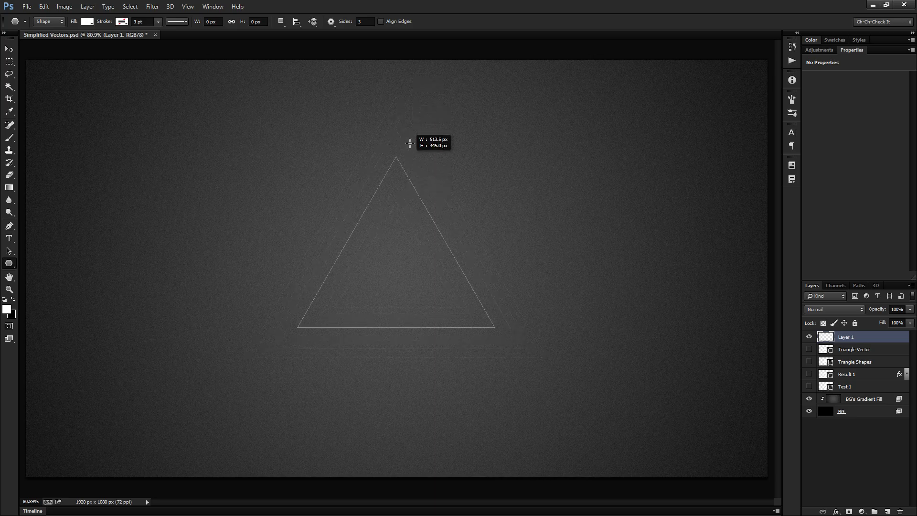
pyautogui.moveTo(410, 144); pyautogui.dragTo(396, 178)
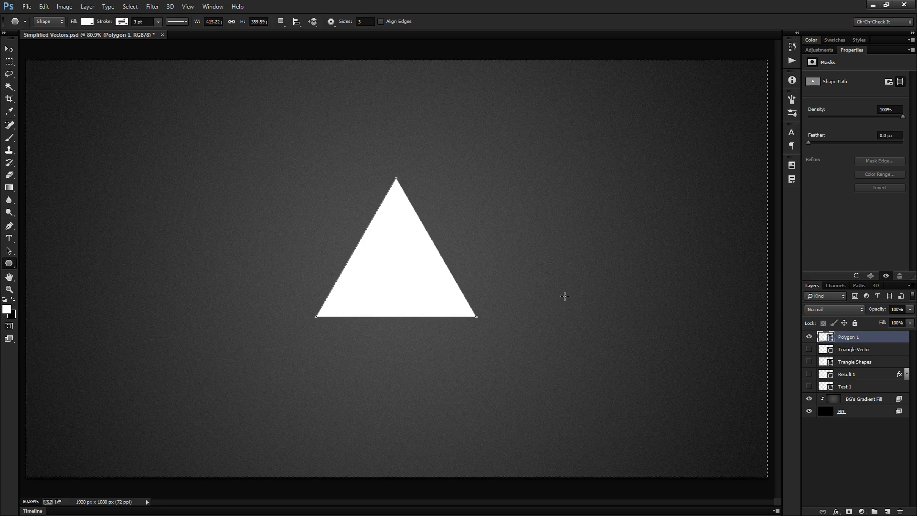
pyautogui.press('v')
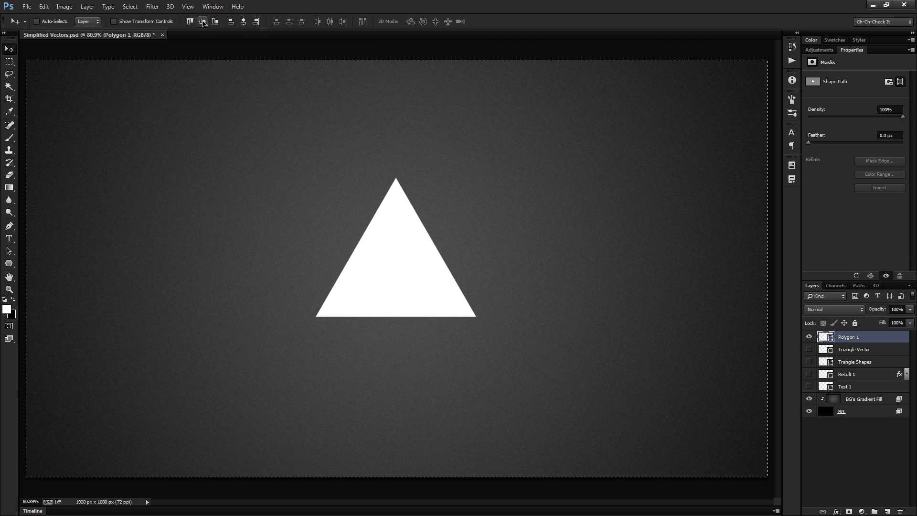
# Step: Align the Polygon 1 triangle to the canvas's vertical and horizontal centres
pyautogui.click(203, 24)
pyautogui.click(244, 26)
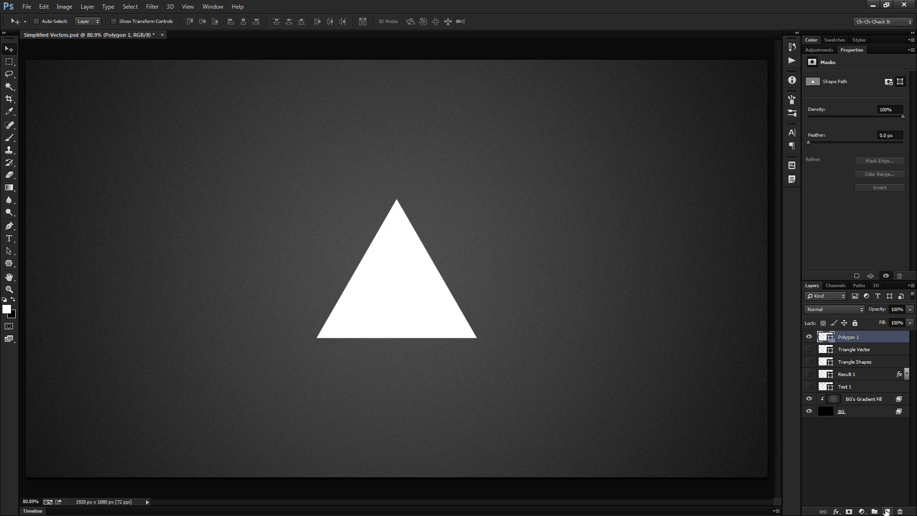
# Step: Add a new layer and set up the Line Tool with near-black #0d0d0d fill
pyautogui.click(887, 512)
pyautogui.click(9, 265)
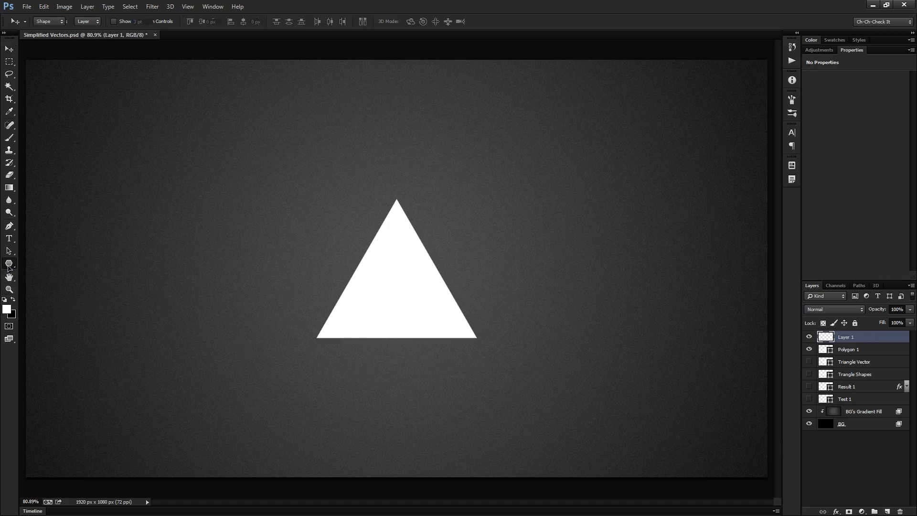
pyautogui.rightClick(9, 266)
pyautogui.click(56, 302)
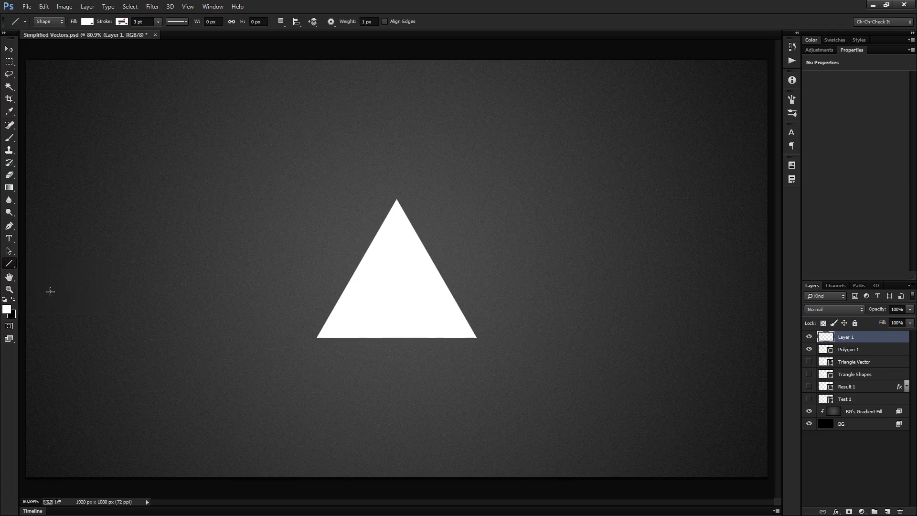
pyautogui.click(87, 22)
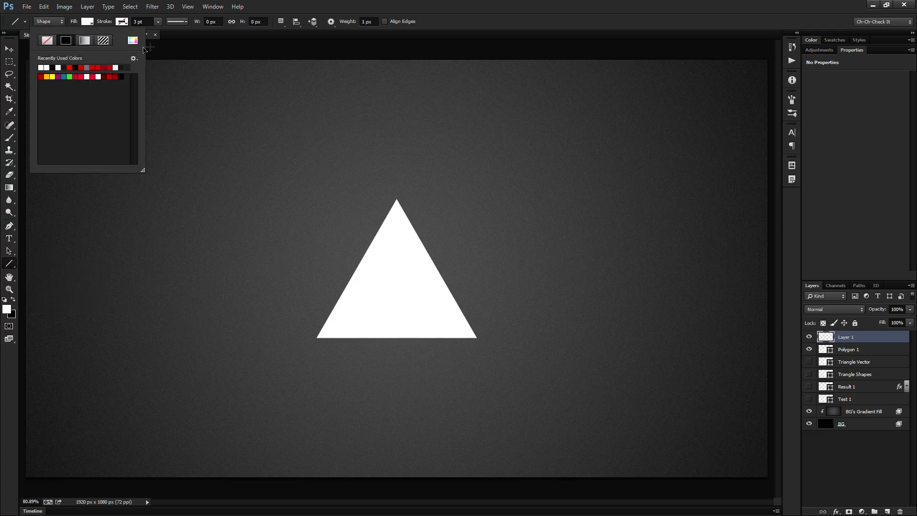
pyautogui.click(133, 40)
pyautogui.click(100, 280)
pyautogui.click(75, 296)
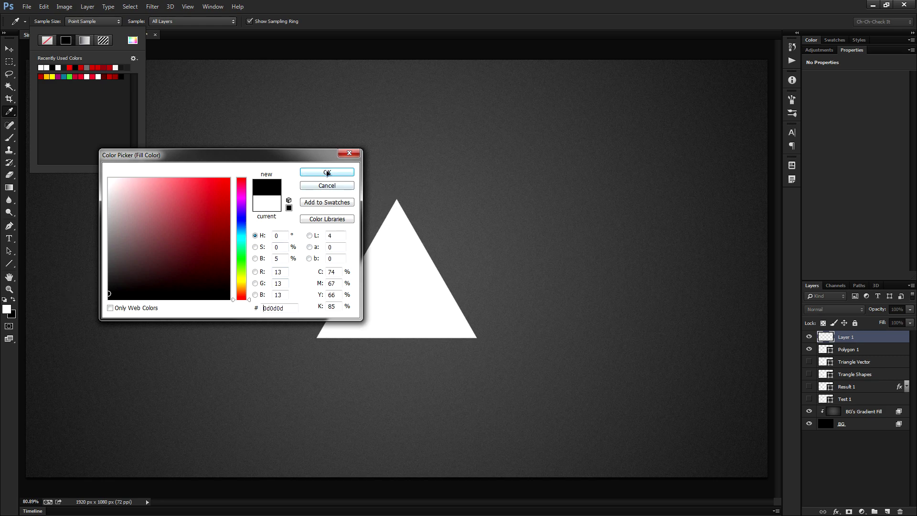
pyautogui.click(328, 172)
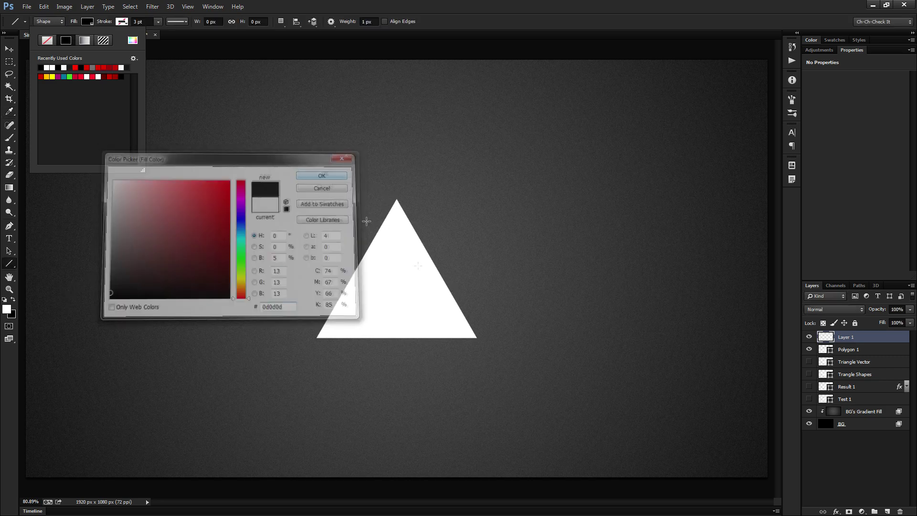
pyautogui.click(87, 23)
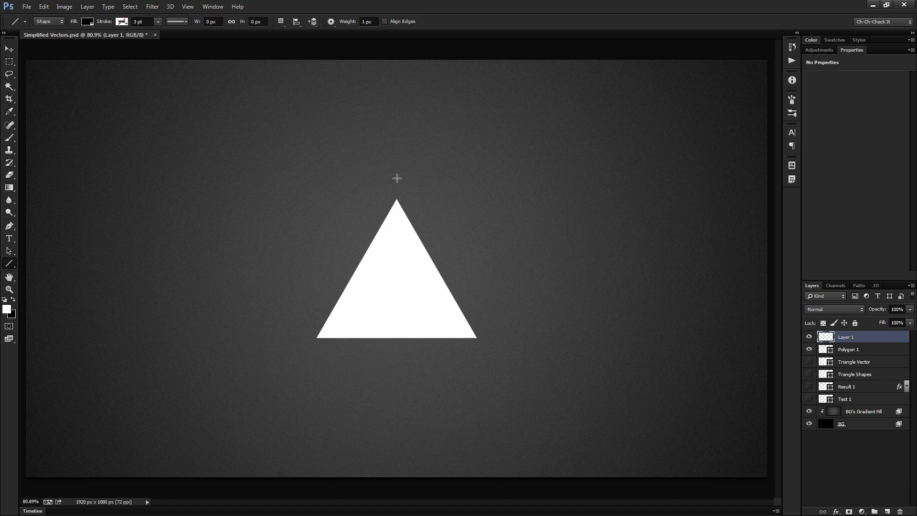
# Step: Draw a vertical line through the triangle, centre it horizontally and duplicate it
pyautogui.moveTo(396, 166); pyautogui.dragTo(403, 358)
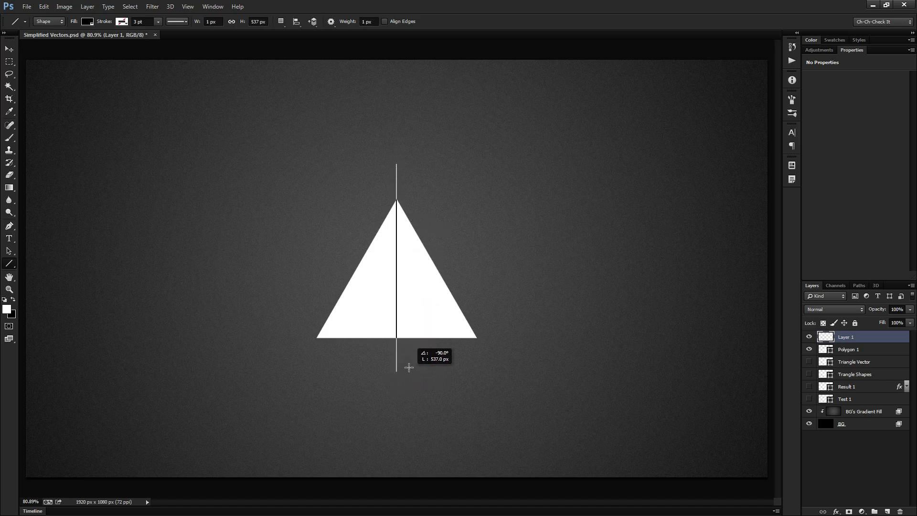
pyautogui.moveTo(403, 358); pyautogui.dragTo(406, 371)
pyautogui.hotkey('ctrl', 'a')
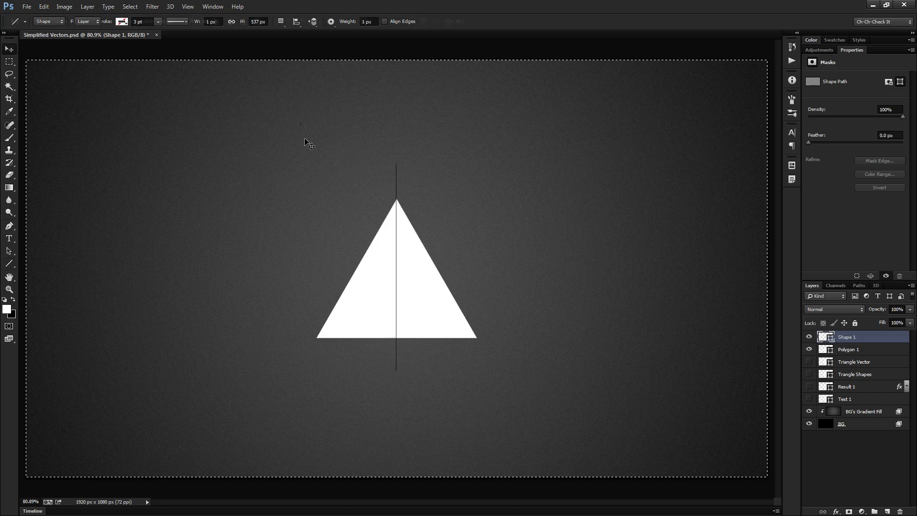
pyautogui.press('v')
pyautogui.click(243, 21)
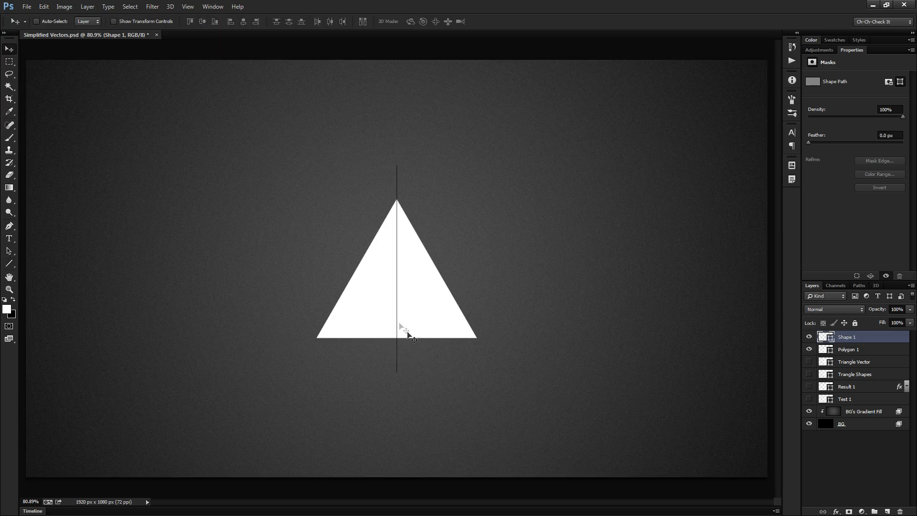
pyautogui.scroll(3, 398, 321)
pyautogui.scroll(1, 419, 203)
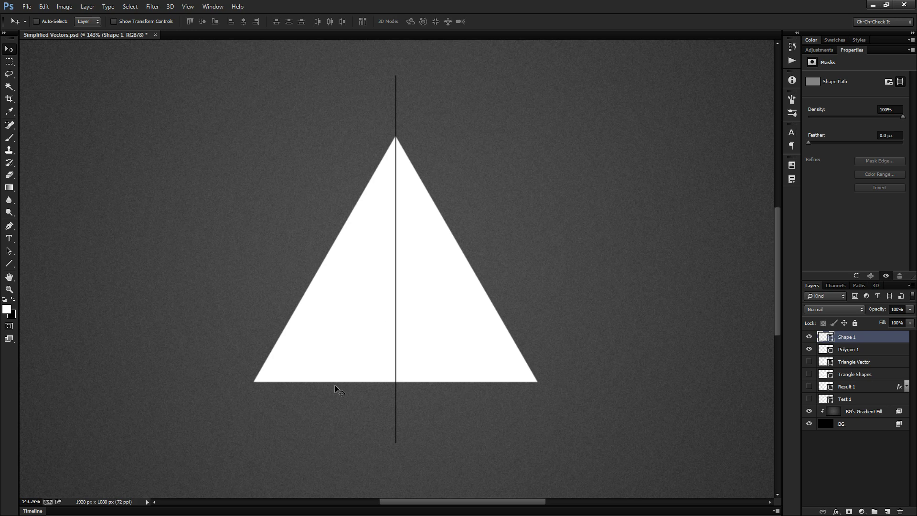
pyautogui.moveTo(476, 315)
pyautogui.mouseDown()
pyautogui.moveTo(488, 283)
pyautogui.moveTo(486, 325)
pyautogui.mouseUp()
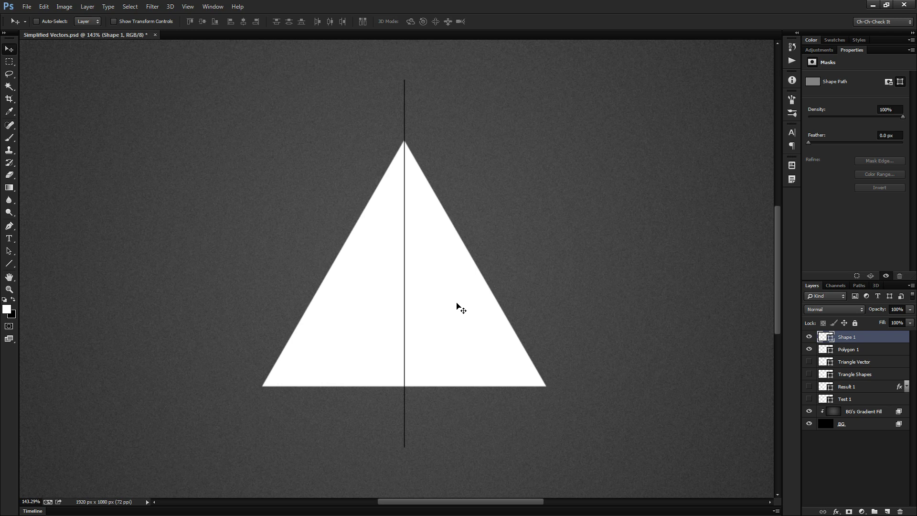
pyautogui.hotkey('ctrl', 'j')
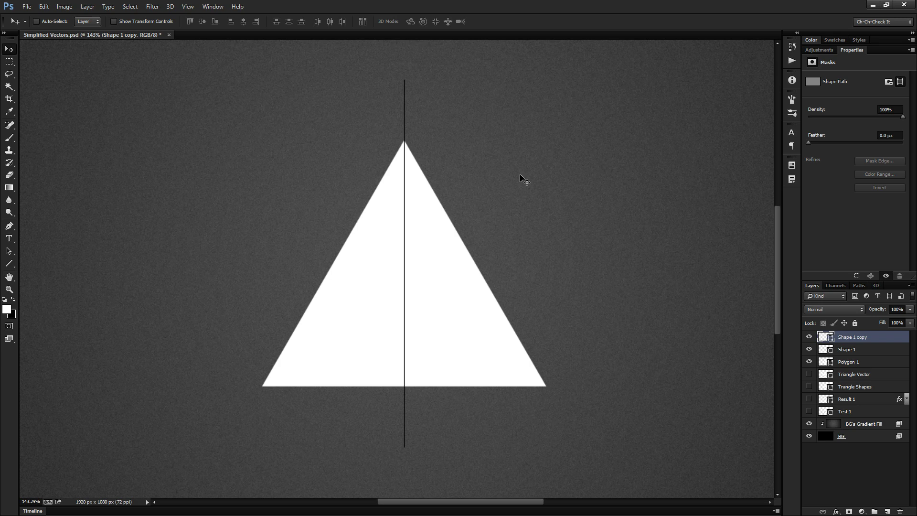
# Step: Rotate the copied line to -120° and nudge it down to the triangle's lower-left corner
pyautogui.hotkey('ctrl', 't')
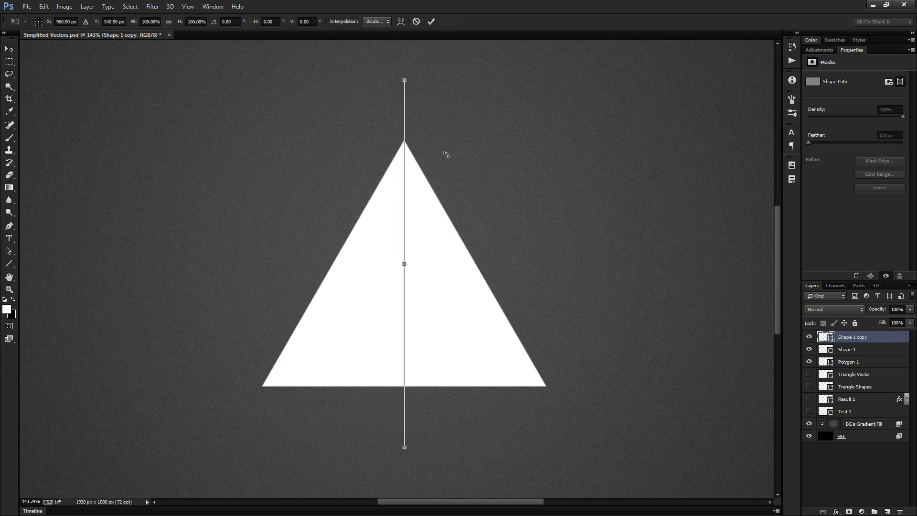
pyautogui.moveTo(600, 260)
pyautogui.mouseDown()
pyautogui.moveTo(460, 93)
pyautogui.moveTo(330, 113)
pyautogui.mouseUp()
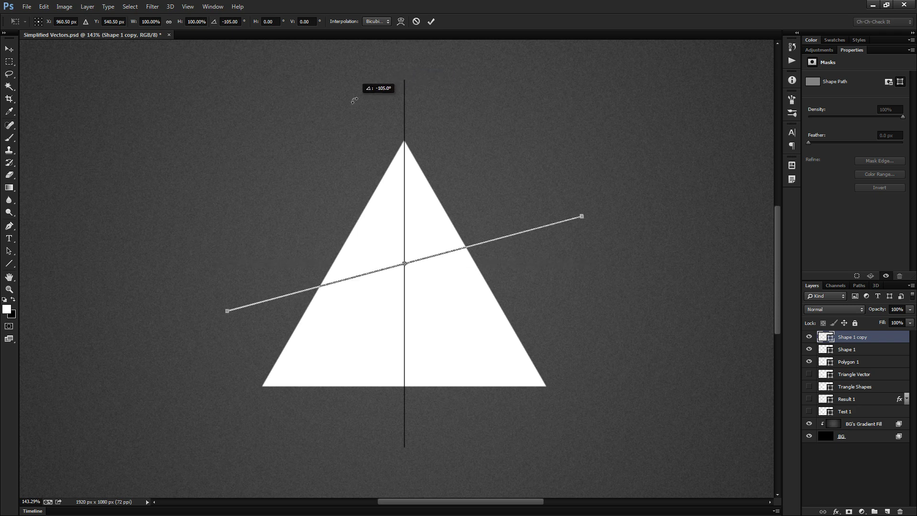
pyautogui.moveTo(330, 113); pyautogui.dragTo(326, 116)
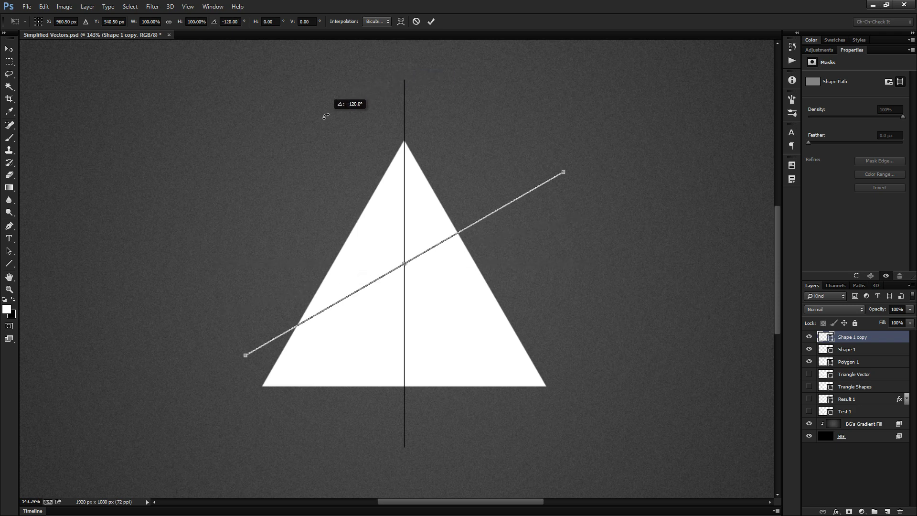
pyautogui.moveTo(325, 116); pyautogui.dragTo(327, 114)
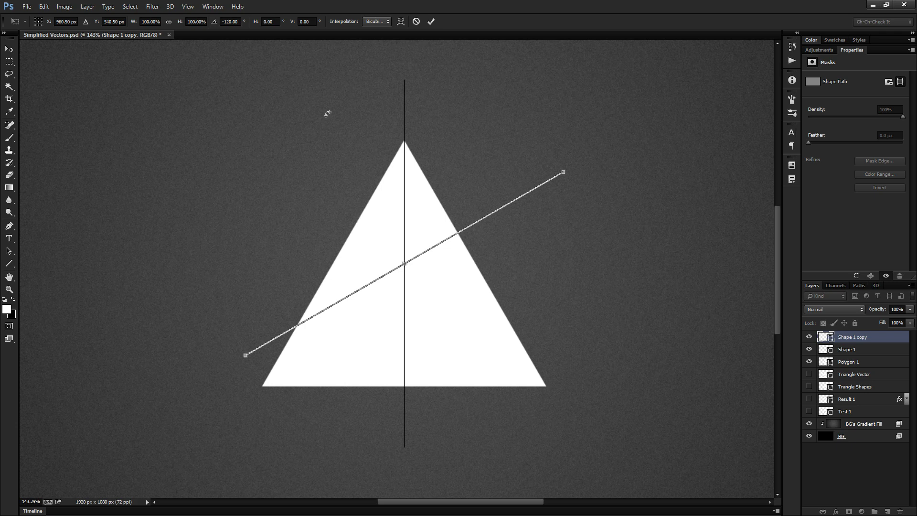
pyautogui.click(431, 21)
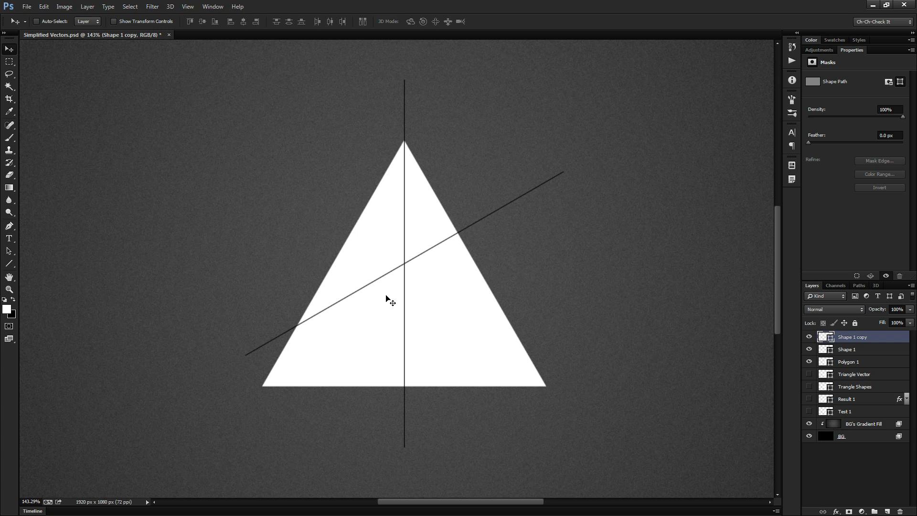
pyautogui.press('Down')
pyautogui.press('Down')
pyautogui.press('Down')
pyautogui.press('Down')
pyautogui.press('Down')
pyautogui.press('Down')
pyautogui.press('Down')
pyautogui.press('Down')
pyautogui.press('Down')
pyautogui.press('Down')
pyautogui.press('Down')
pyautogui.press('Down')
pyautogui.press('Down')
pyautogui.press('Down')
pyautogui.press('Down')
pyautogui.press('Down')
pyautogui.press('Down')
pyautogui.press('Down')
pyautogui.press('Down')
pyautogui.press('Down')
pyautogui.press('Down')
pyautogui.press('Down')
pyautogui.press('Down')
pyautogui.press('Down')
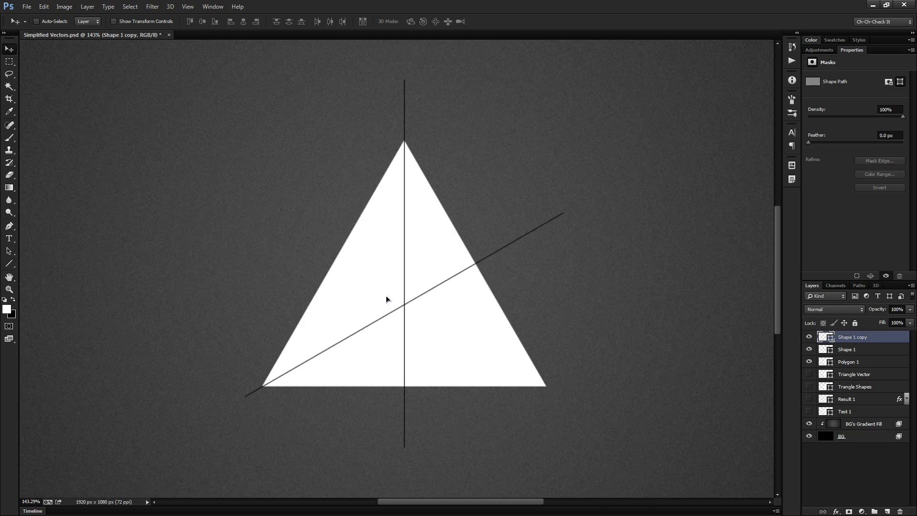
# Step: Recentre the view on the triangle and duplicate the diagonal as Shape 1 copy 2
pyautogui.scroll(3, 279, 421)
pyautogui.scroll(4, 293, 377)
pyautogui.scroll(4, 298, 381)
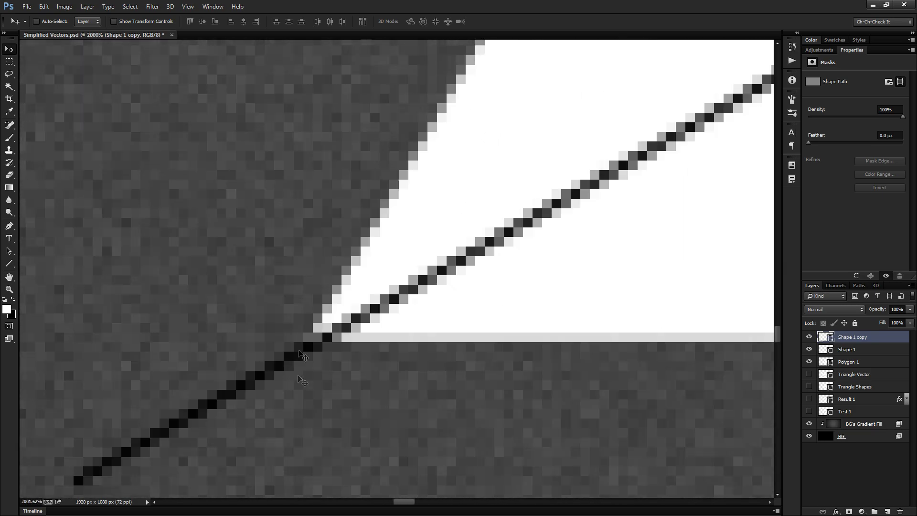
pyautogui.scroll(2, 293, 356)
pyautogui.scroll(-2, 293, 345)
pyautogui.hotkey('ctrl', '1')
pyautogui.moveTo(526, 223); pyautogui.dragTo(426, 286)
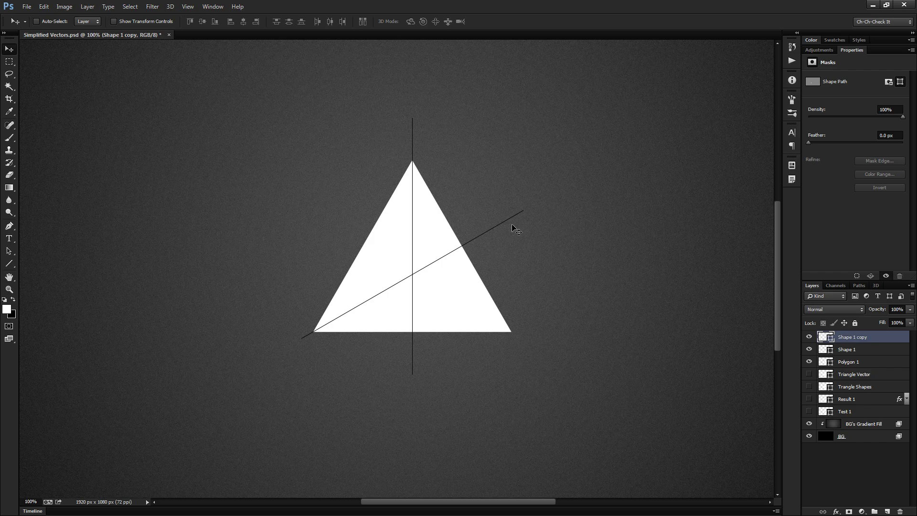
pyautogui.hotkey('ctrl', 'j')
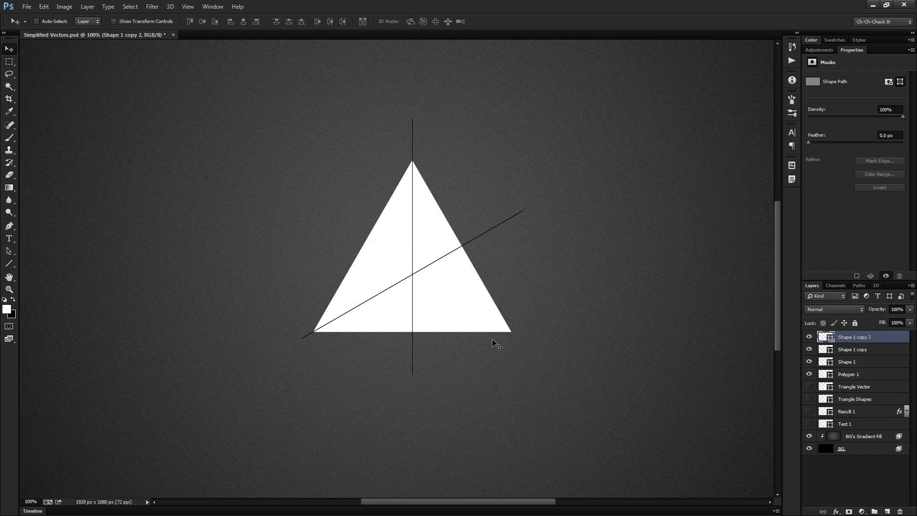
# Step: Flip the duplicate diagonal horizontally so three lines meet at the triangle's centre
pyautogui.hotkey('ctrl', 't')
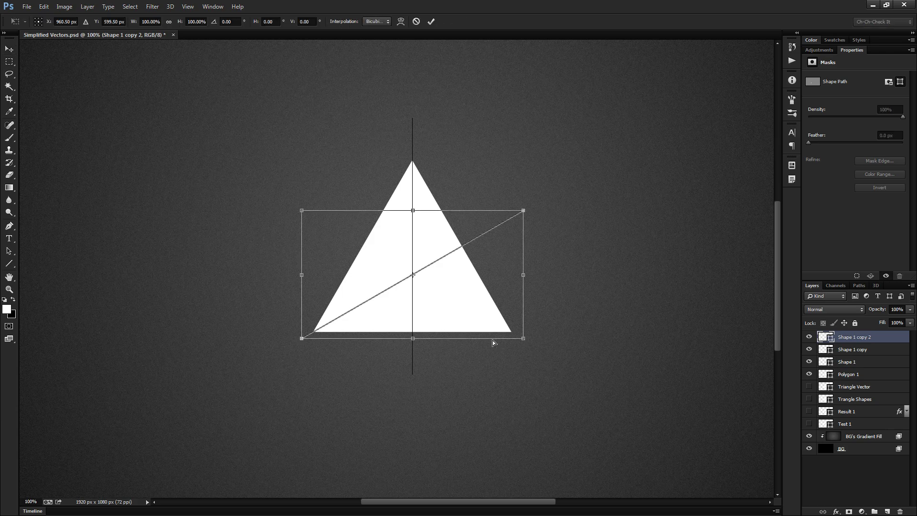
pyautogui.rightClick(443, 278)
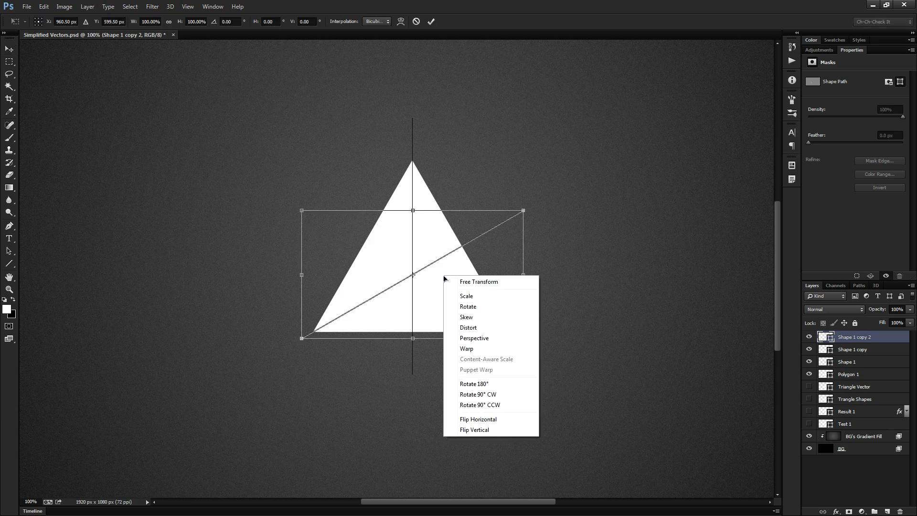
pyautogui.click(492, 420)
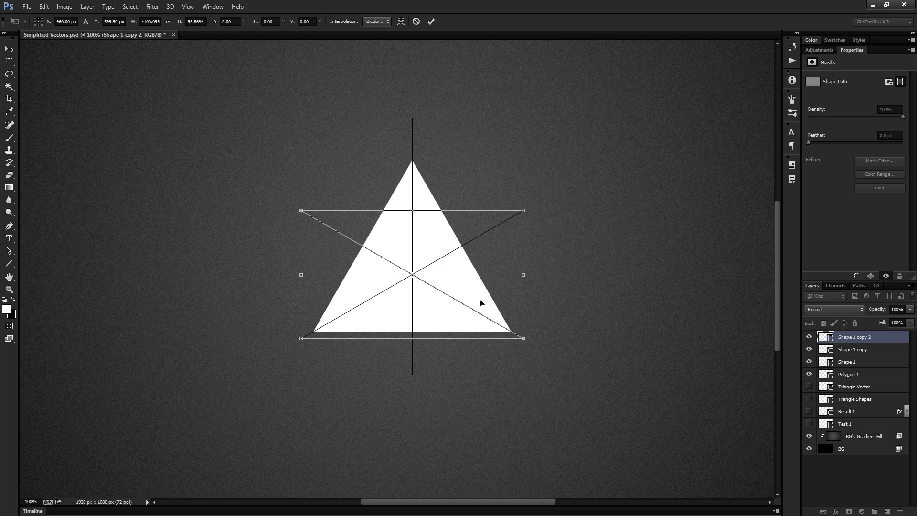
pyautogui.click(431, 21)
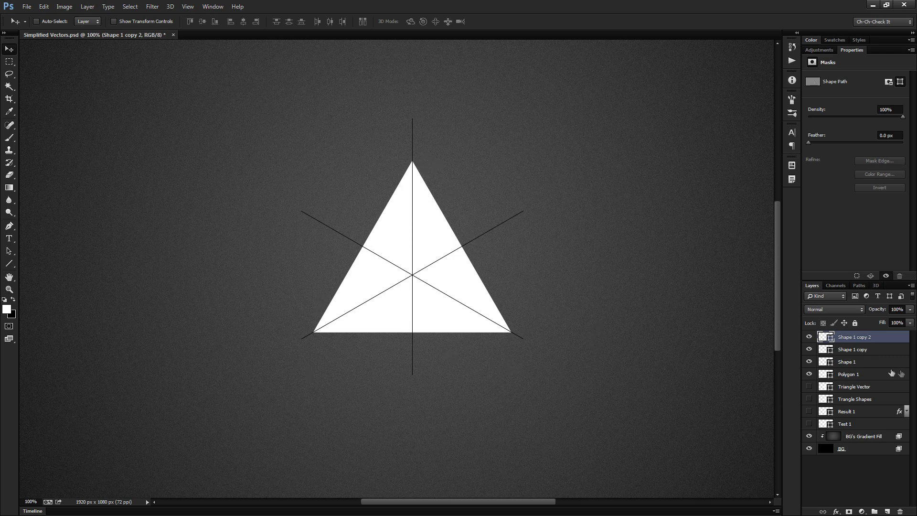
pyautogui.click(849, 364)
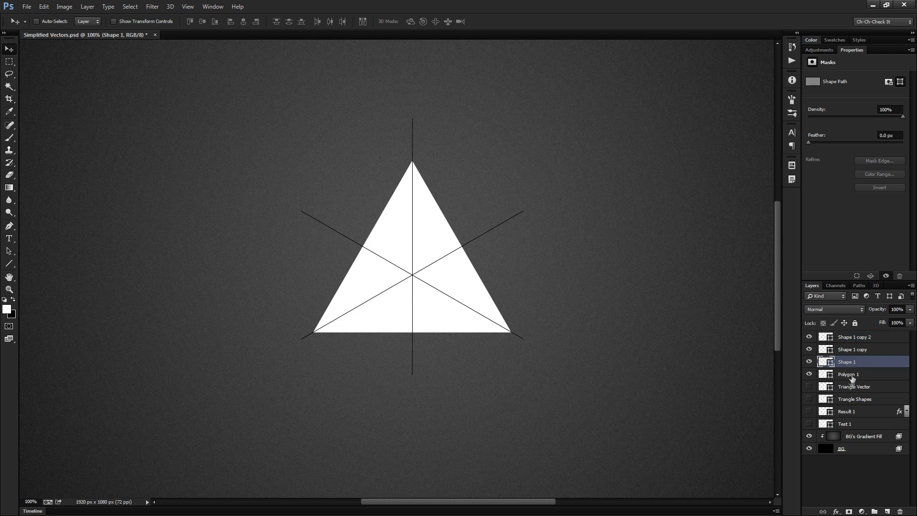
# Step: Rename Polygon 1 to 'Triangle Shape' and select its triangle path
pyautogui.click(850, 377)
pyautogui.doubleClick(850, 375)
pyautogui.write('Triangle Shape')
pyautogui.press('Return')
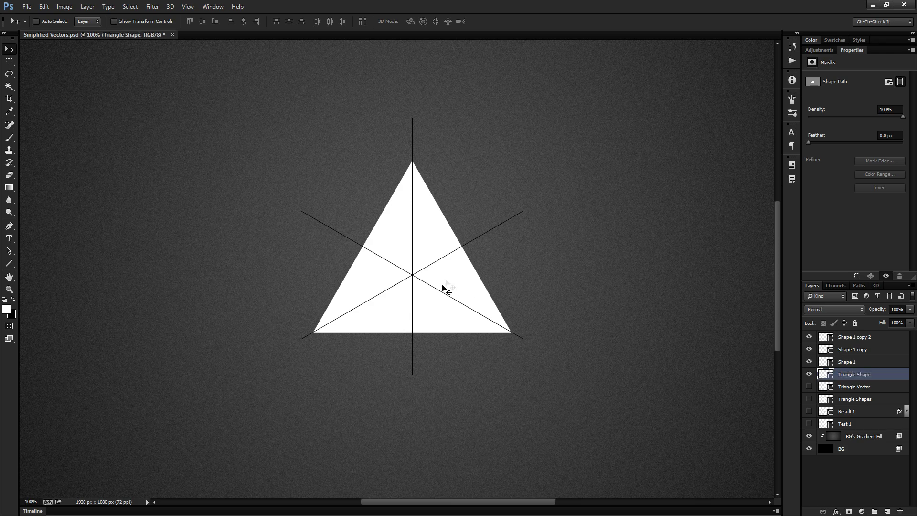
pyautogui.click(8, 251)
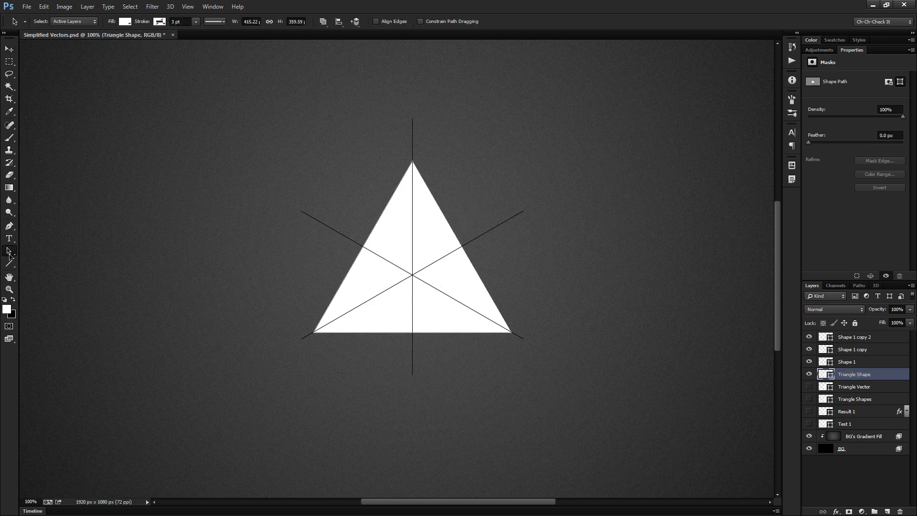
pyautogui.click(435, 309)
# Step: Alt-drag a triangle copy straight down until its apex meets the line intersection
pyautogui.moveTo(420, 211); pyautogui.dragTo(419, 310)
pyautogui.moveTo(422, 322); pyautogui.dragTo(424, 337)
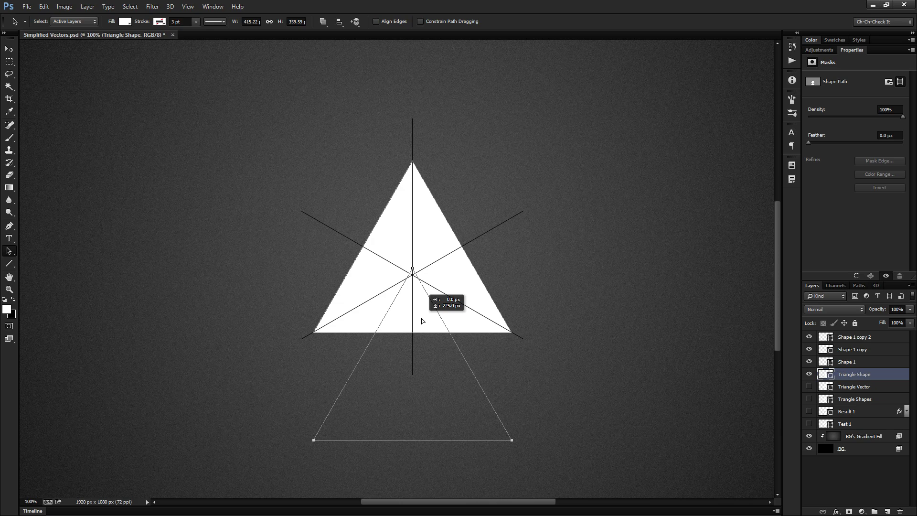
pyautogui.moveTo(423, 335); pyautogui.dragTo(426, 328)
pyautogui.scroll(5, 432, 292)
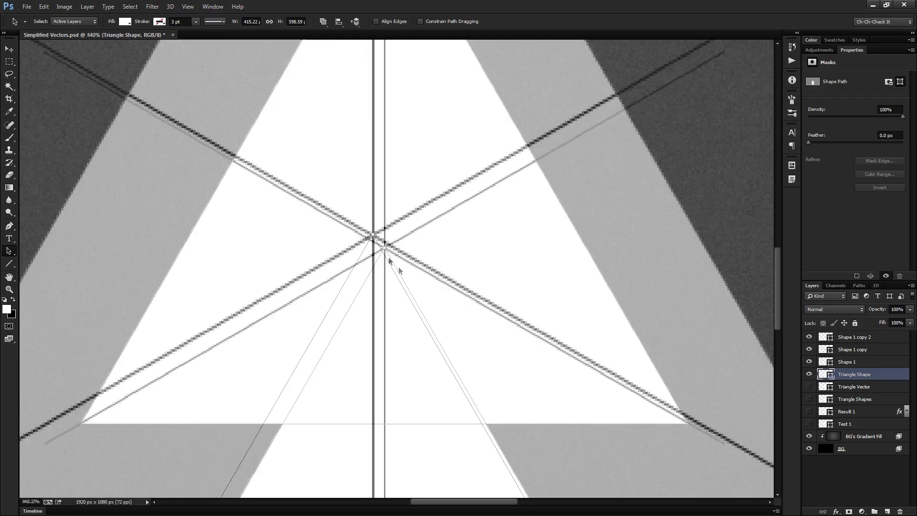
pyautogui.hotkey('ctrl', '0')
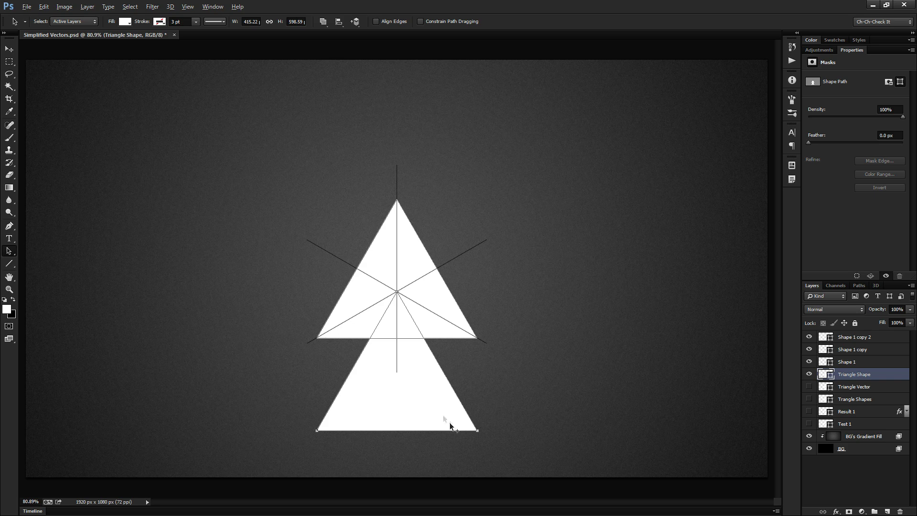
# Step: Alt-drag triangle copies to the upper left and upper right of the centre
pyautogui.moveTo(449, 416); pyautogui.dragTo(370, 282)
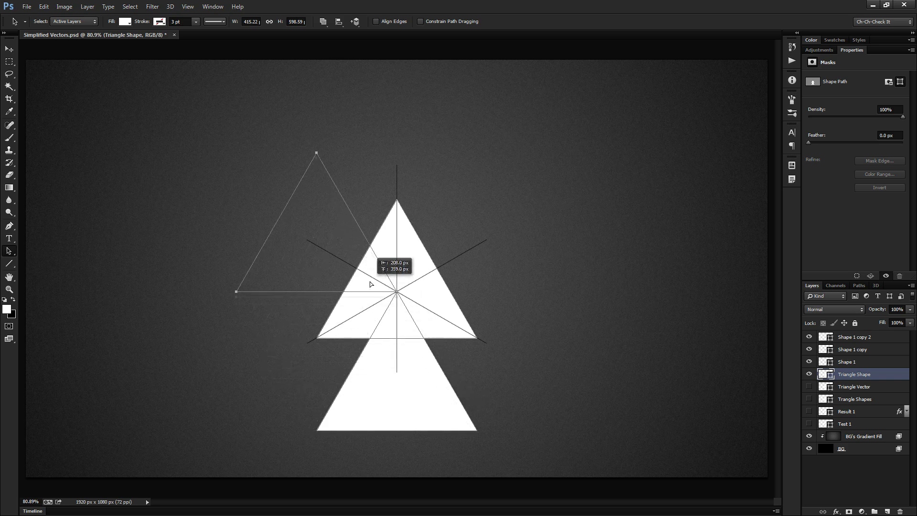
pyautogui.moveTo(370, 282); pyautogui.dragTo(369, 280)
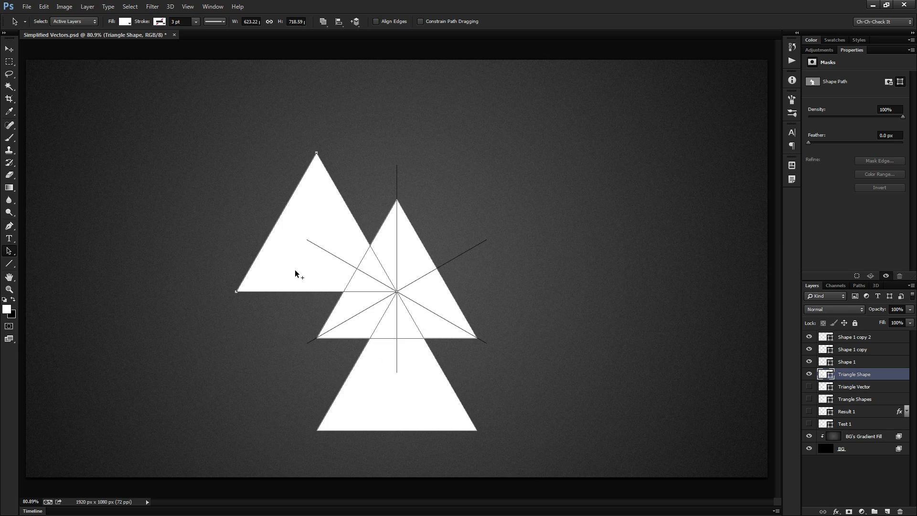
pyautogui.moveTo(269, 278); pyautogui.dragTo(436, 277)
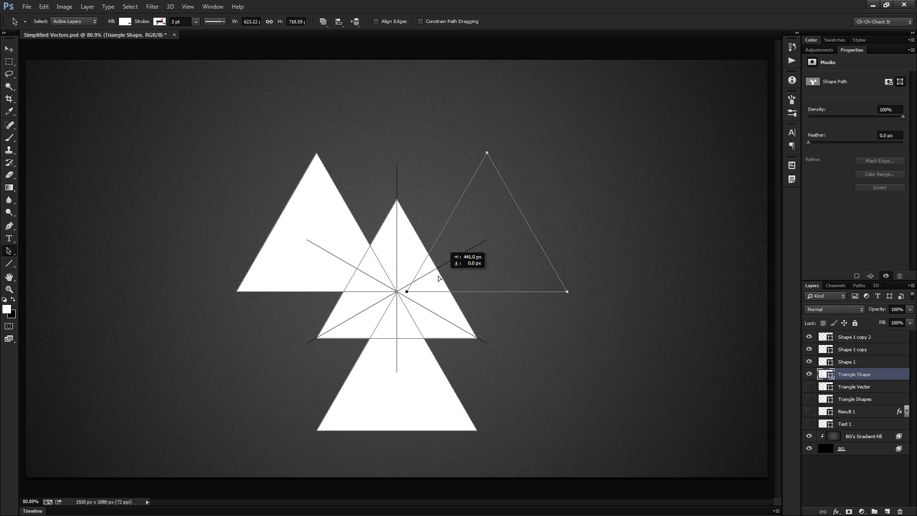
pyautogui.moveTo(435, 277); pyautogui.dragTo(435, 277)
# Step: At high zoom, pull the apex anchor exactly onto the centre point
pyautogui.scroll(5, 406, 284)
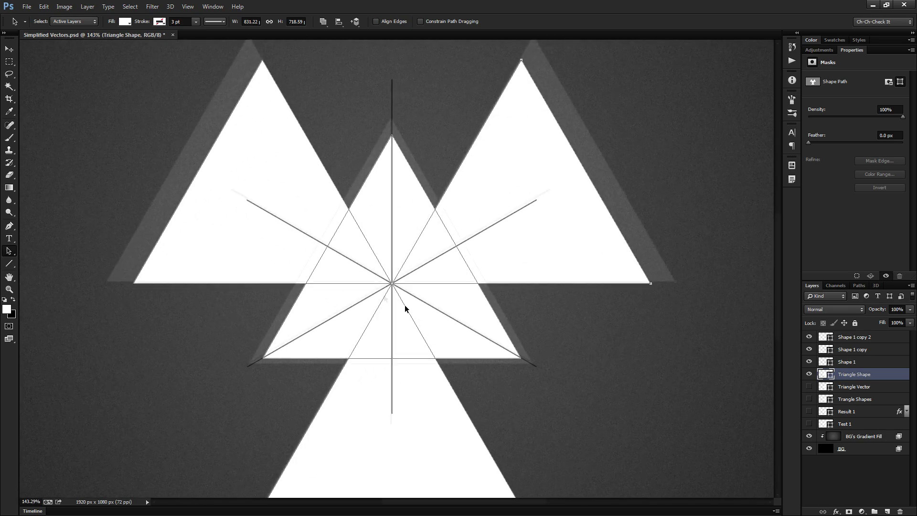
pyautogui.scroll(2, 406, 285)
pyautogui.scroll(3, 406, 284)
pyautogui.scroll(2, 406, 284)
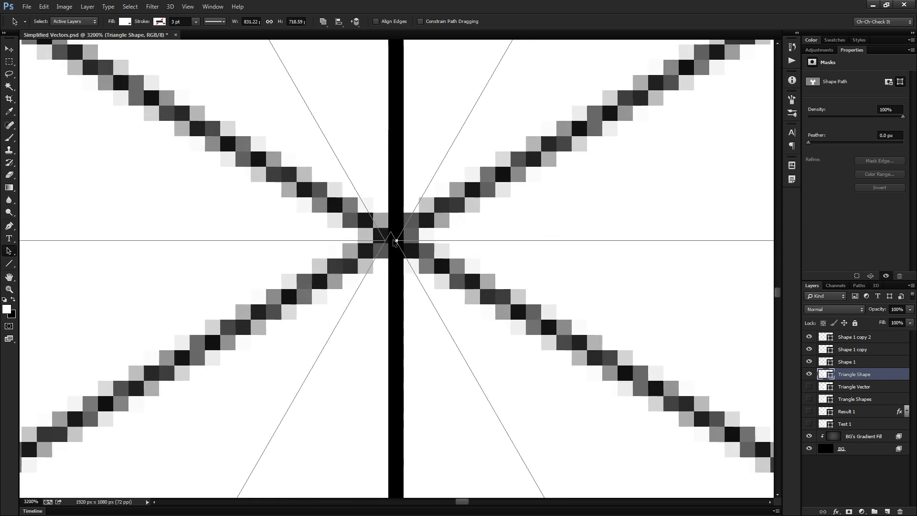
pyautogui.moveTo(391, 232); pyautogui.dragTo(385, 240)
pyautogui.scroll(-3, 337, 249)
pyautogui.scroll(-2, 431, 237)
pyautogui.scroll(-2, 432, 237)
pyautogui.scroll(-2, 474, 261)
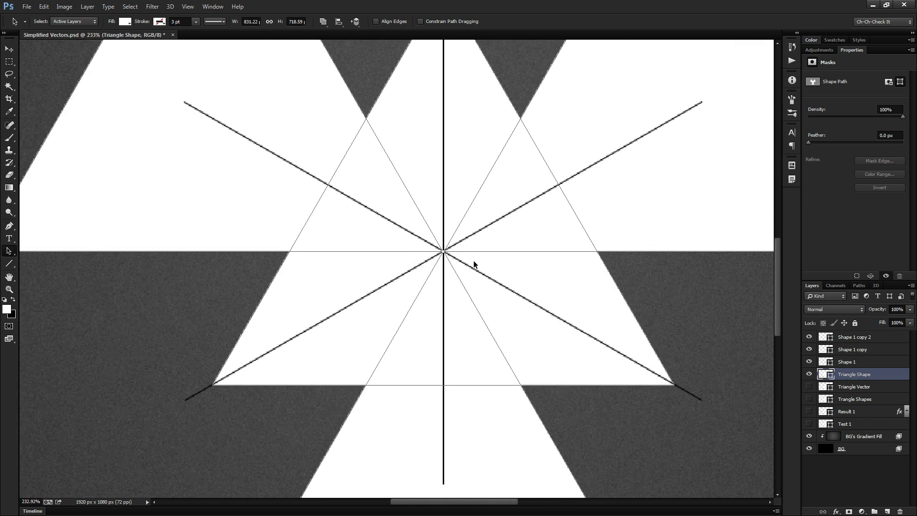
pyautogui.scroll(-2, 474, 261)
pyautogui.scroll(-2, 474, 262)
pyautogui.scroll(1, 339, 262)
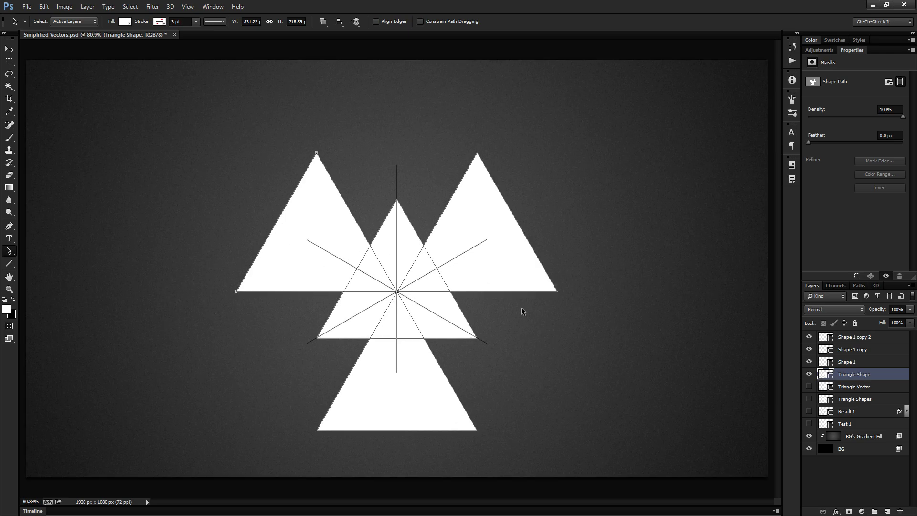
pyautogui.click(815, 362)
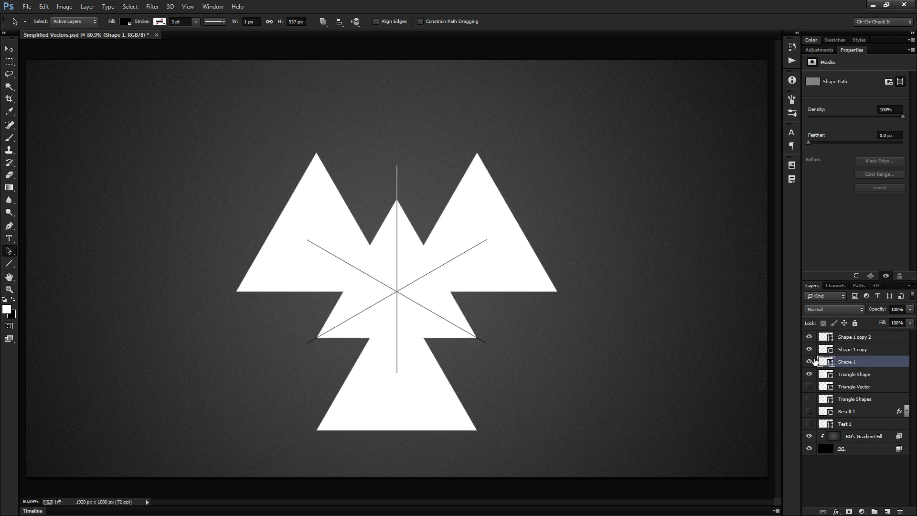
# Step: Hide the three guide line layers and reselect the Triangle Shape layer
pyautogui.moveTo(812, 363); pyautogui.dragTo(809, 336)
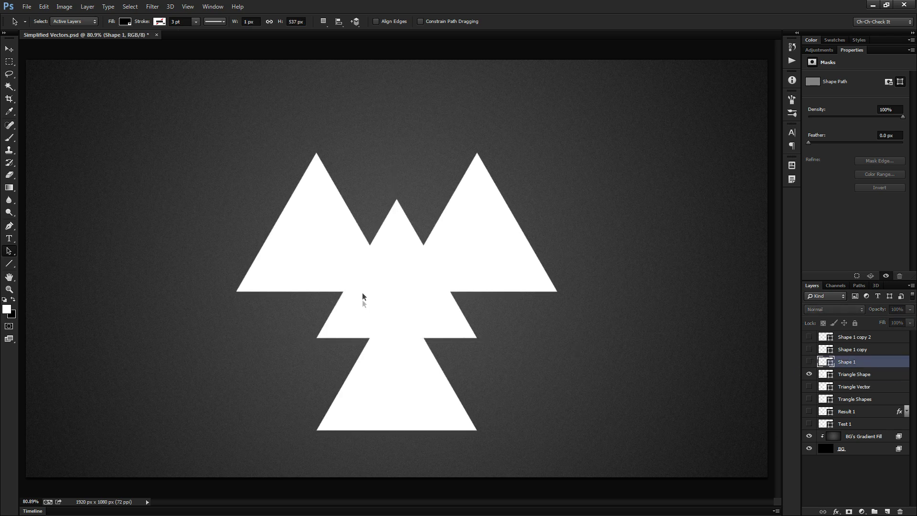
pyautogui.click(858, 374)
pyautogui.scroll(5, 289, 311)
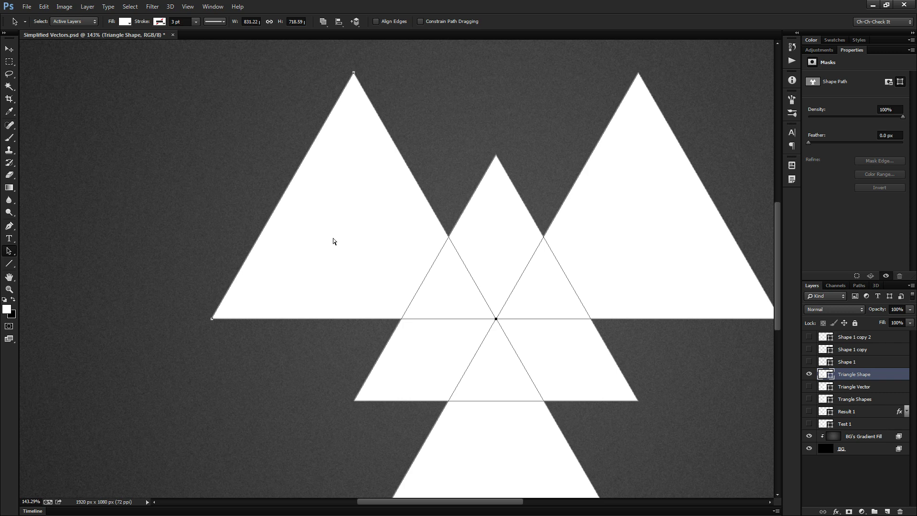
# Step: Trial-scale the left triangle path to about 79–80% around its centre, then abandon it
pyautogui.hotkey('ctrl', 't')
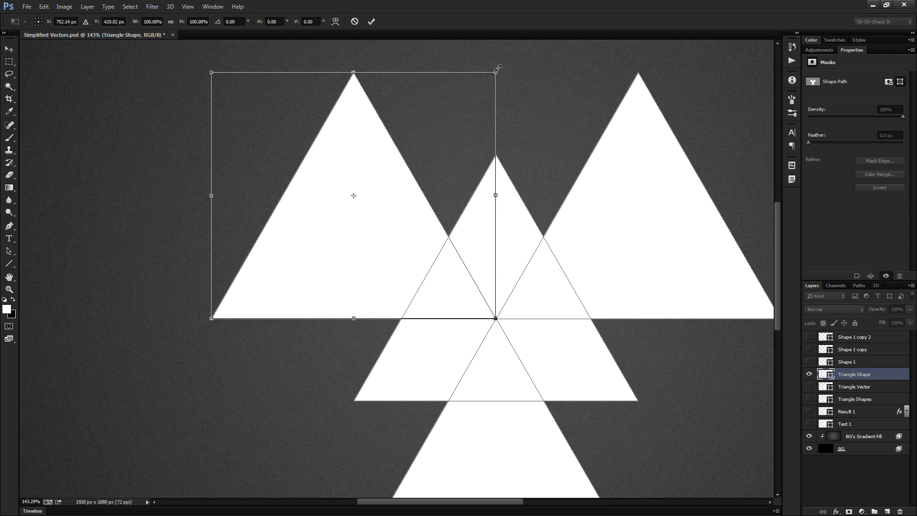
pyautogui.moveTo(495, 73); pyautogui.dragTo(479, 87)
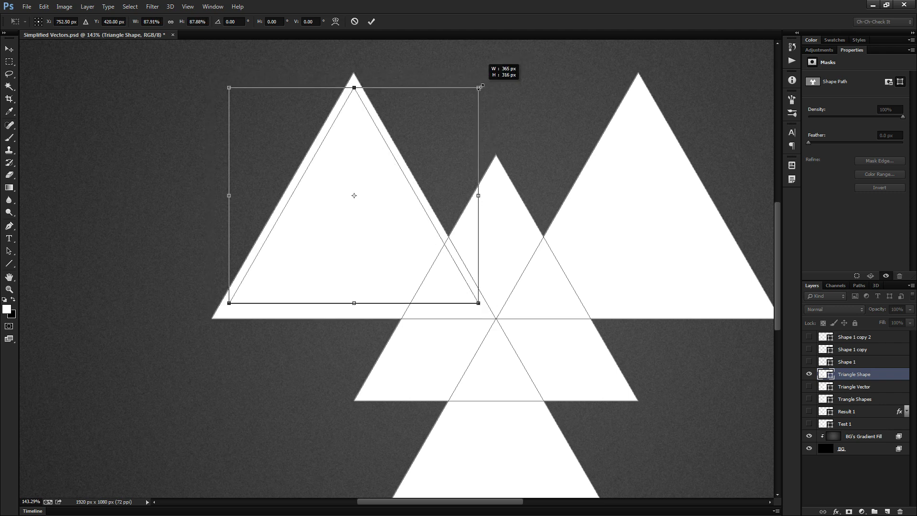
pyautogui.moveTo(480, 88)
pyautogui.mouseDown()
pyautogui.moveTo(489, 91)
pyautogui.moveTo(478, 104)
pyautogui.mouseUp()
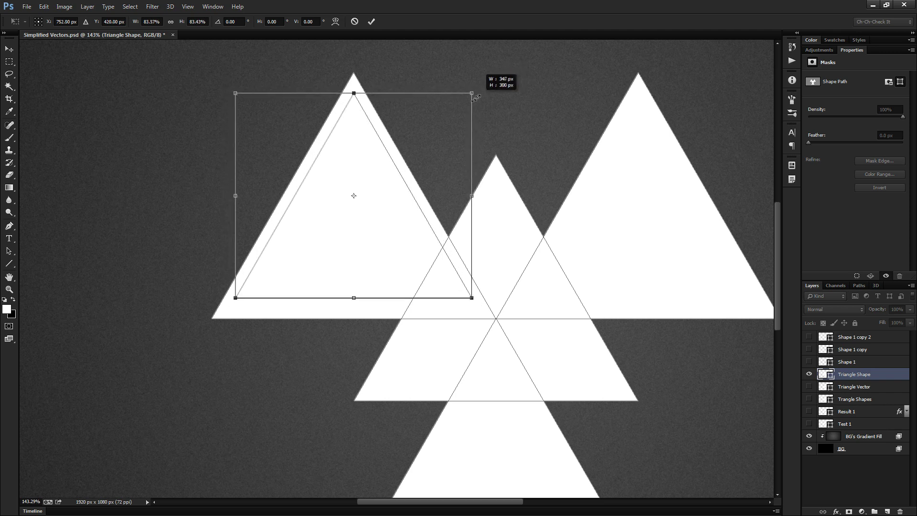
pyautogui.moveTo(477, 103); pyautogui.dragTo(473, 106)
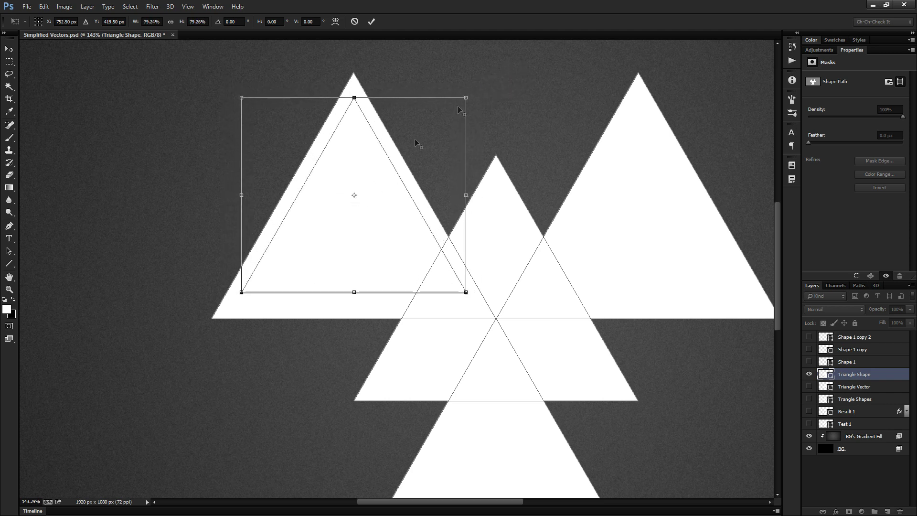
pyautogui.moveTo(466, 97)
pyautogui.mouseDown()
pyautogui.moveTo(475, 92)
pyautogui.moveTo(458, 106)
pyautogui.moveTo(471, 103)
pyautogui.mouseUp()
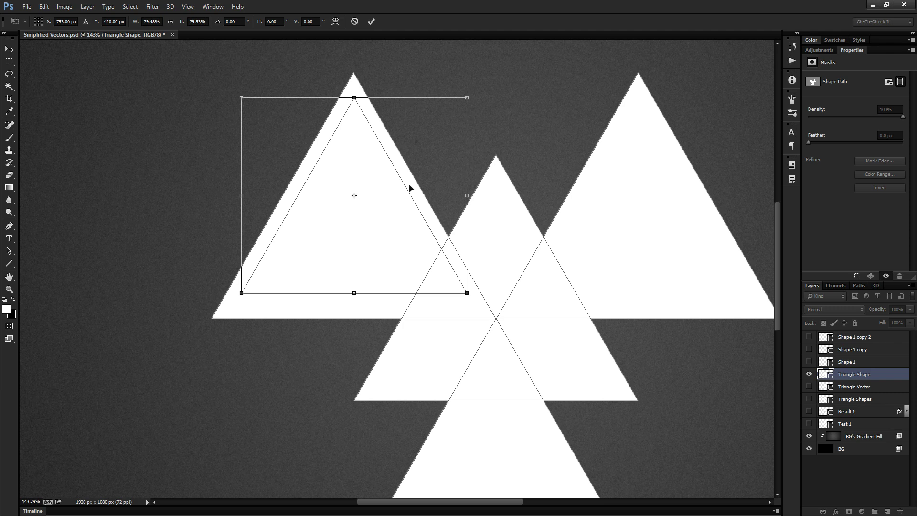
pyautogui.press('Return')
pyautogui.click(856, 361)
# Step: Show and select the three guide lines and move them onto the left triangle's centre
pyautogui.moveTo(810, 362); pyautogui.dragTo(811, 337)
pyautogui.keyDown('shift'); pyautogui.click(856, 337); pyautogui.keyUp('shift')
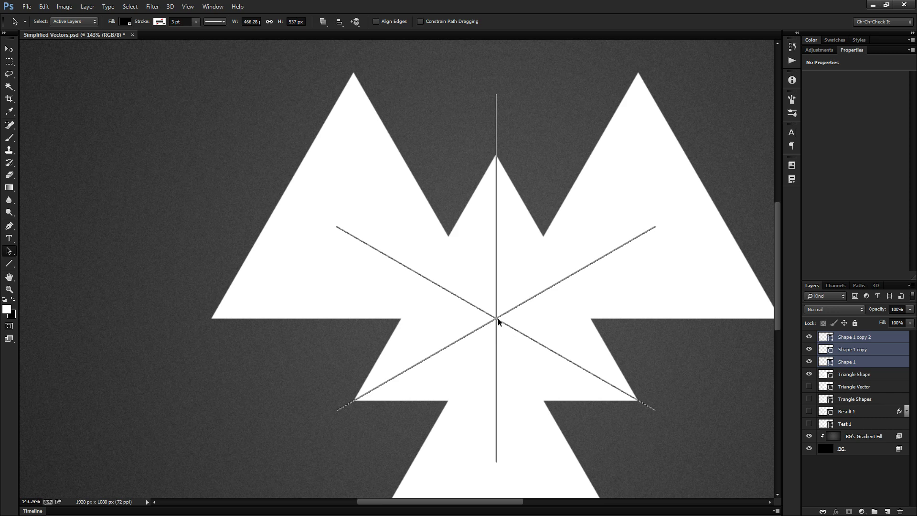
pyautogui.moveTo(497, 318); pyautogui.dragTo(475, 299)
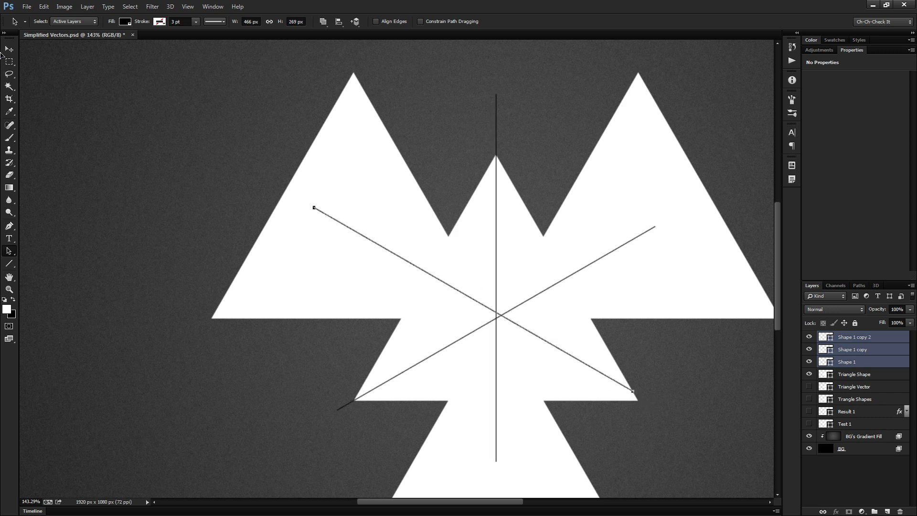
pyautogui.hotkey('ctrl', 'z')
pyautogui.press('v')
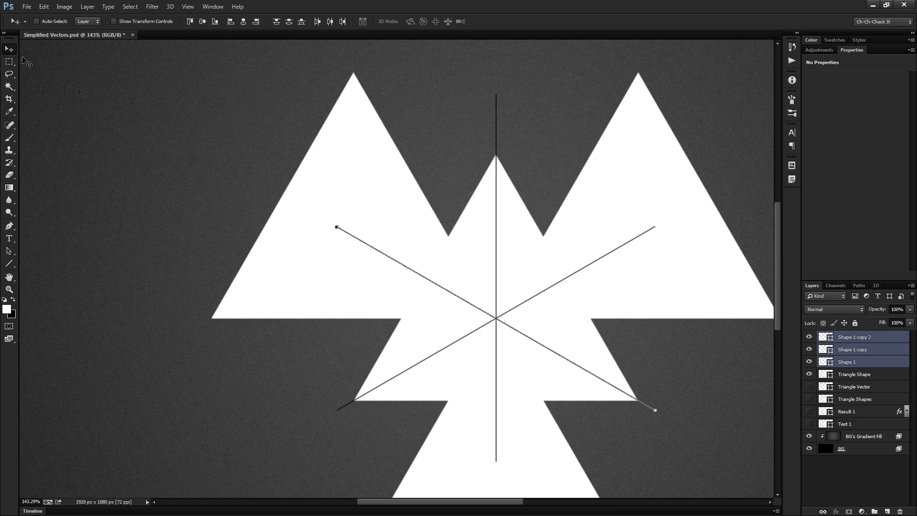
pyautogui.moveTo(497, 321)
pyautogui.mouseDown()
pyautogui.moveTo(490, 302)
pyautogui.moveTo(381, 262)
pyautogui.moveTo(355, 238)
pyautogui.mouseUp()
# Step: Nudge the lines up so they cross at the left triangle's centre, then reselect Triangle Shape
pyautogui.scroll(5, 277, 265)
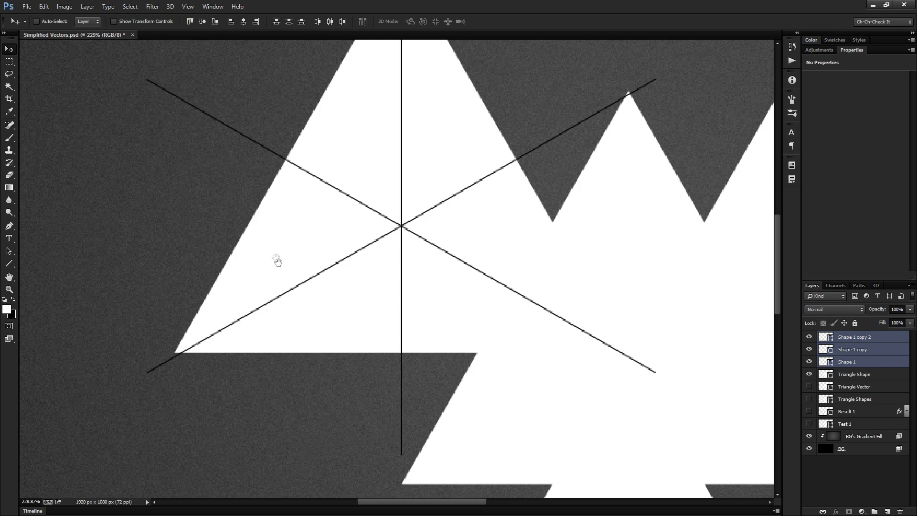
pyautogui.scroll(5, 416, 201)
pyautogui.scroll(5, 406, 165)
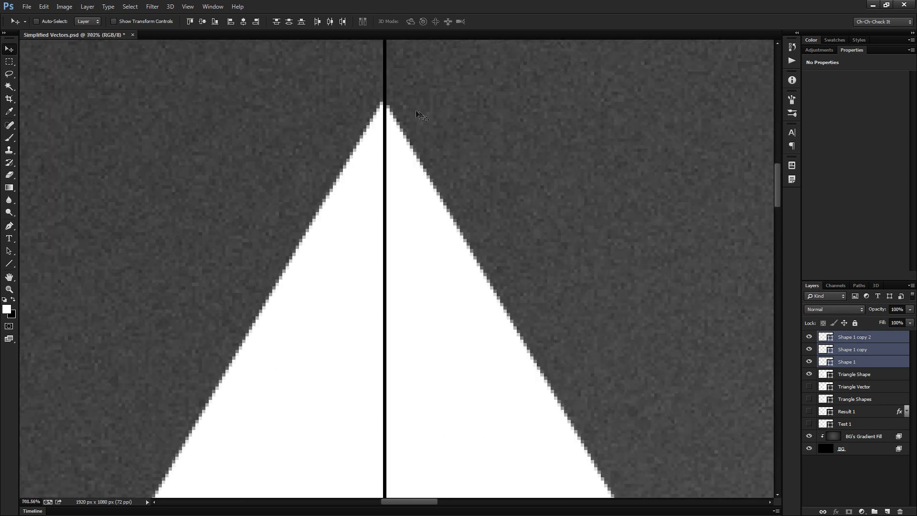
pyautogui.scroll(5, 426, 116)
pyautogui.scroll(-5, 430, 123)
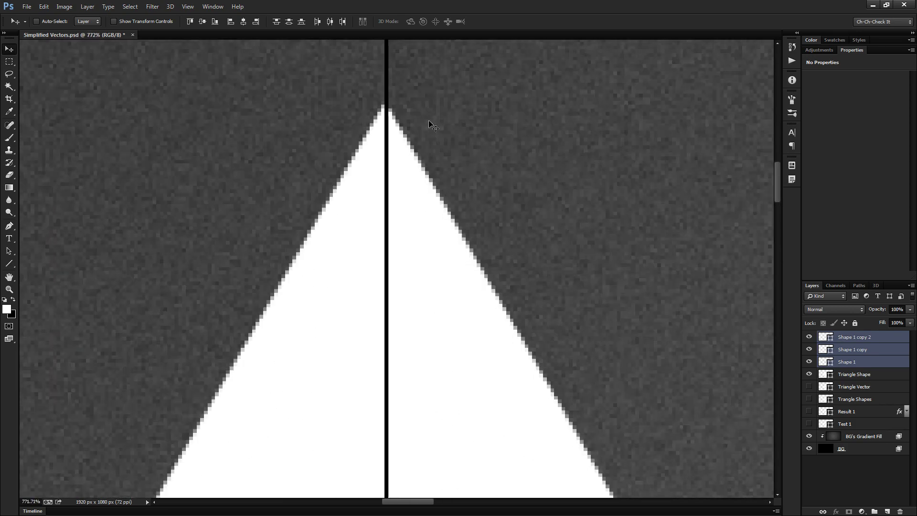
pyautogui.scroll(-5, 441, 236)
pyautogui.scroll(-3, 467, 337)
pyautogui.moveTo(468, 338); pyautogui.dragTo(432, 170)
pyautogui.scroll(2, 364, 315)
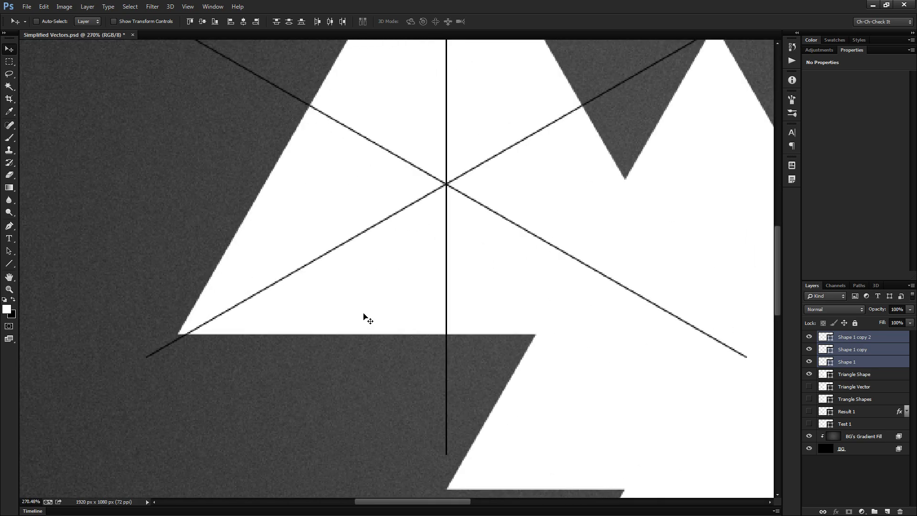
pyautogui.press('Up')
pyautogui.press('Up')
pyautogui.press('Up')
pyautogui.press('Up')
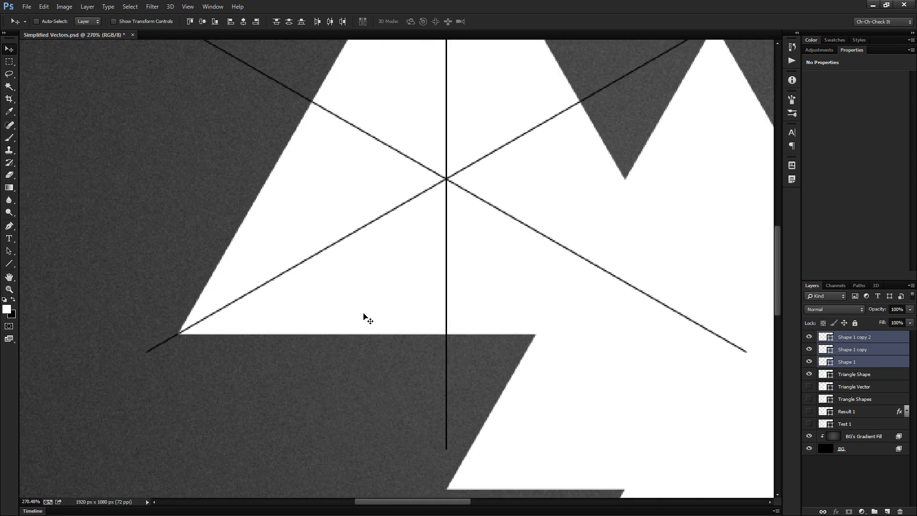
pyautogui.scroll(2, 157, 377)
pyautogui.scroll(3, 243, 229)
pyautogui.scroll(-2, 245, 225)
pyautogui.scroll(-5, 287, 206)
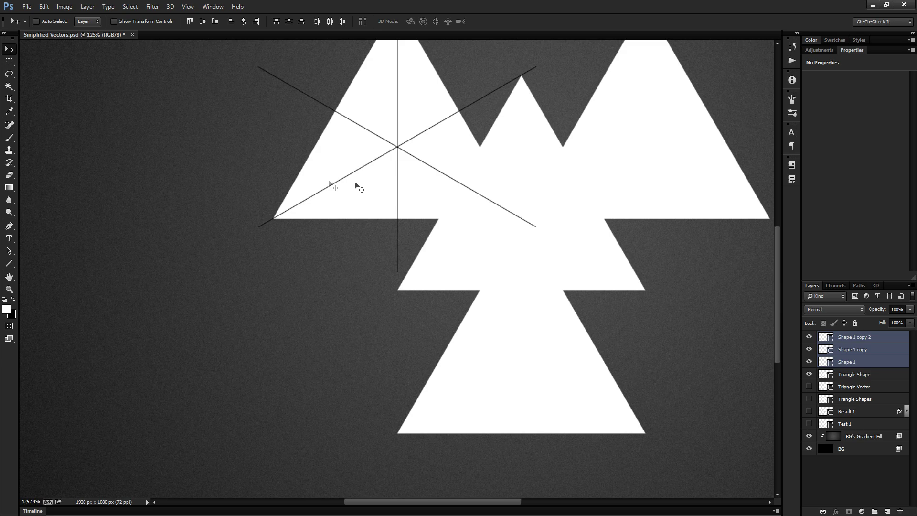
pyautogui.moveTo(329, 183); pyautogui.dragTo(446, 286)
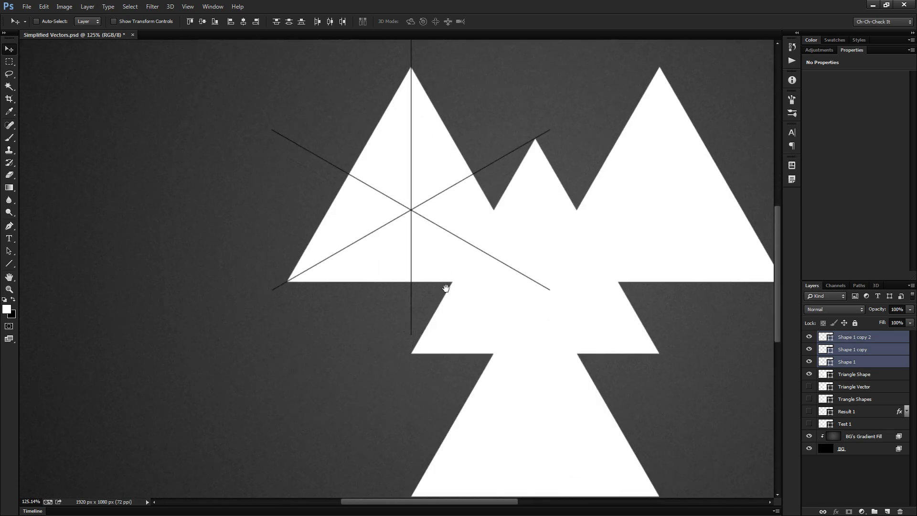
pyautogui.scroll(4, 430, 260)
pyautogui.moveTo(428, 241); pyautogui.dragTo(434, 375)
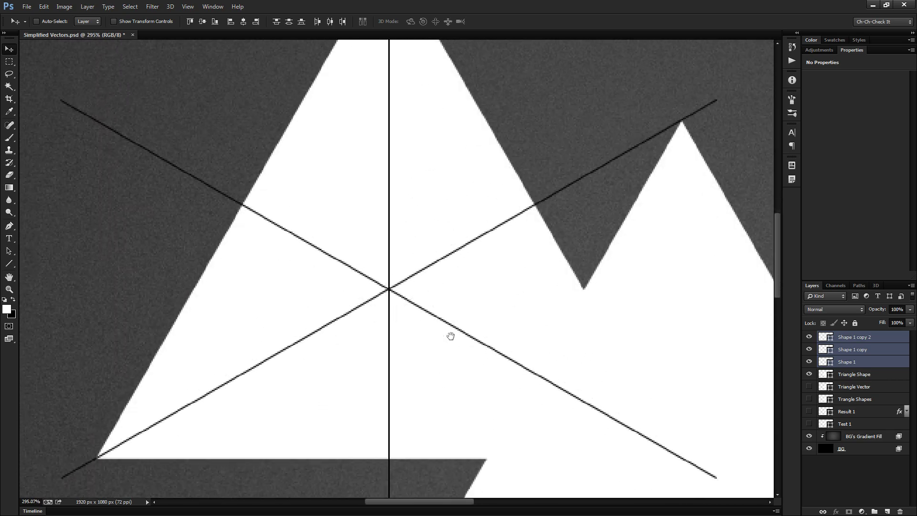
pyautogui.scroll(-2, 449, 336)
pyautogui.keyDown('ctrl'); pyautogui.click(594, 311); pyautogui.keyUp('ctrl')
pyautogui.press('a')
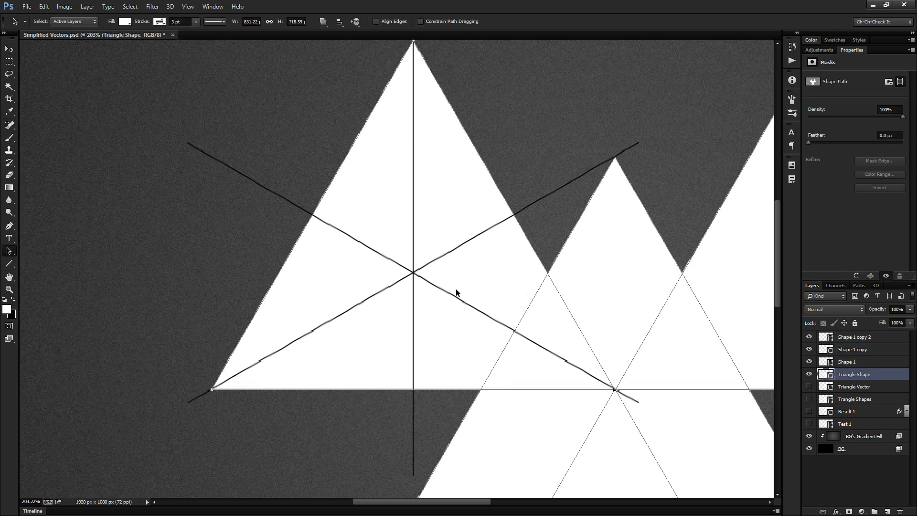
# Step: Scale a copy of the left triangle path to about 83% around the guide lines' crossing
pyautogui.moveTo(474, 318); pyautogui.dragTo(440, 355)
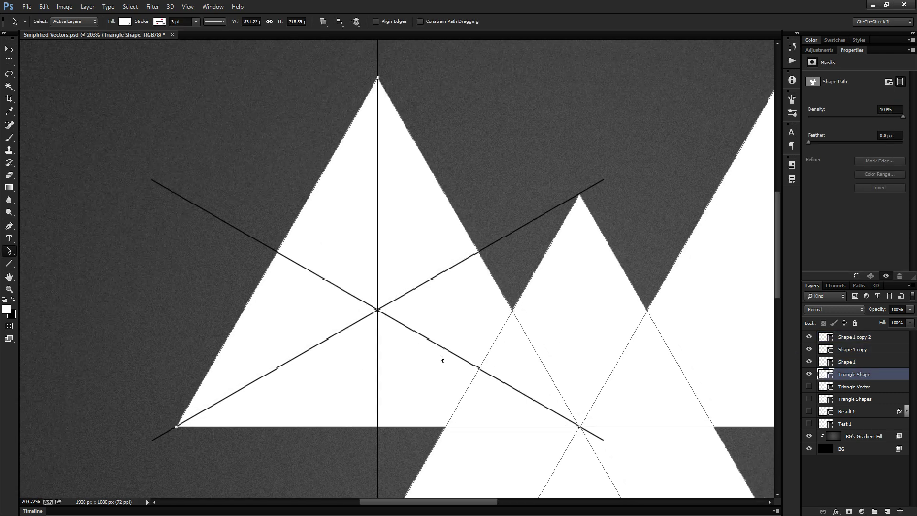
pyautogui.hotkey('ctrl', 't')
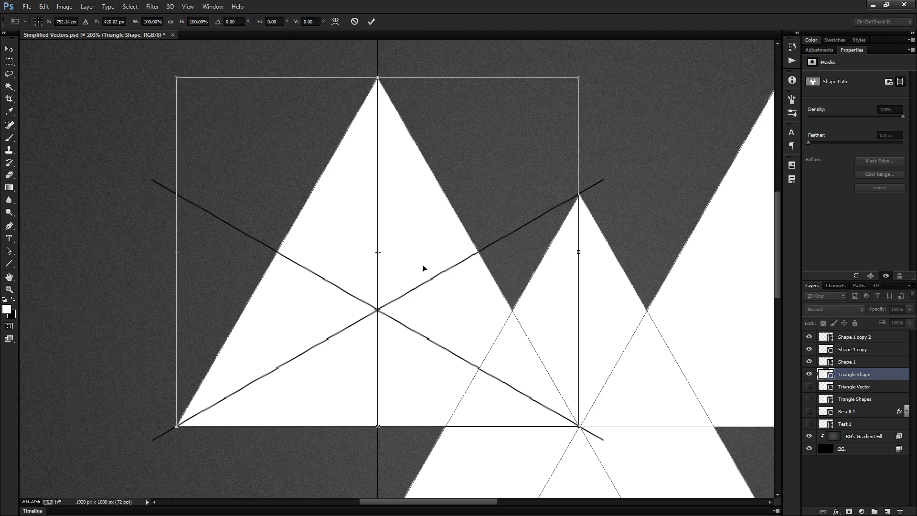
pyautogui.scroll(3, 379, 257)
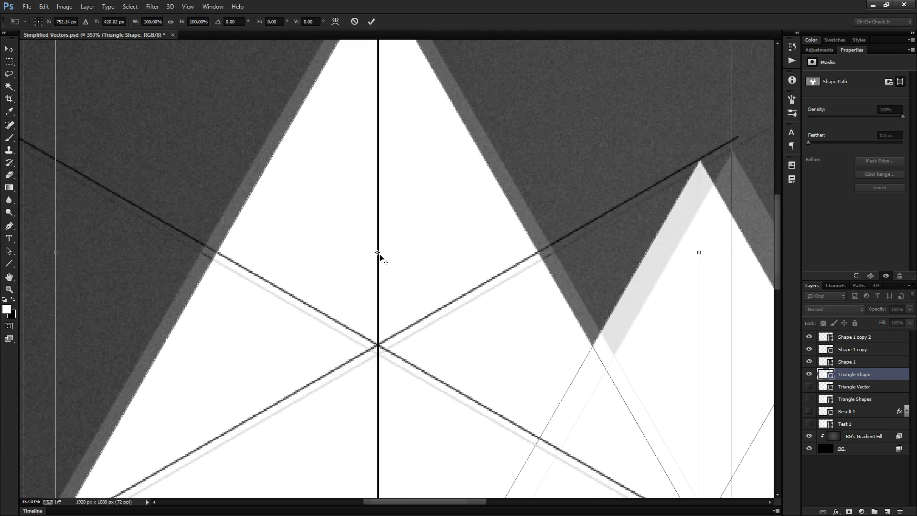
pyautogui.scroll(3, 379, 257)
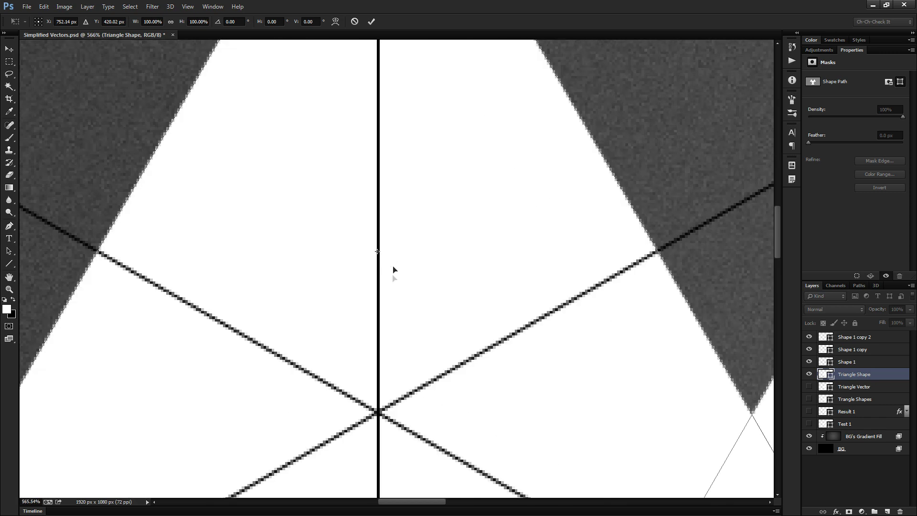
pyautogui.scroll(-2, 394, 270)
pyautogui.scroll(-1, 411, 217)
pyautogui.moveTo(389, 180); pyautogui.dragTo(389, 338)
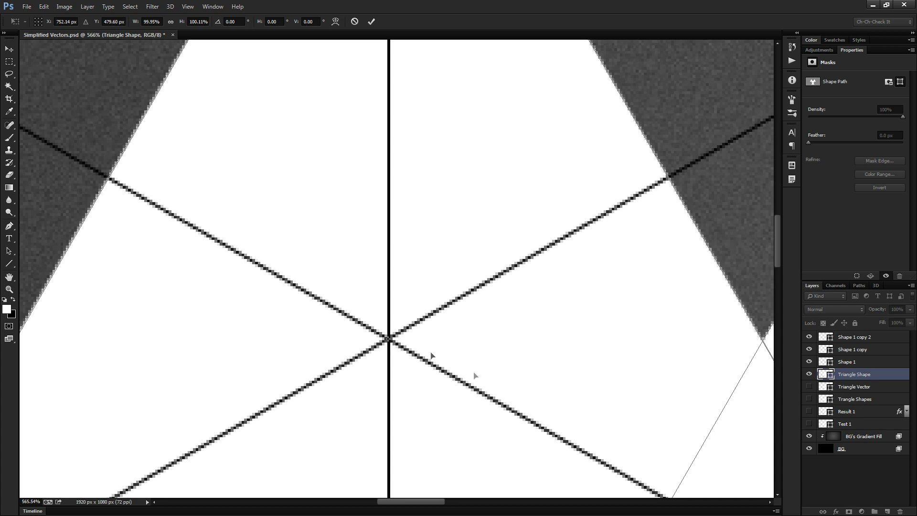
pyautogui.scroll(-3, 467, 344)
pyautogui.scroll(-2, 543, 404)
pyautogui.moveTo(543, 404); pyautogui.dragTo(513, 313)
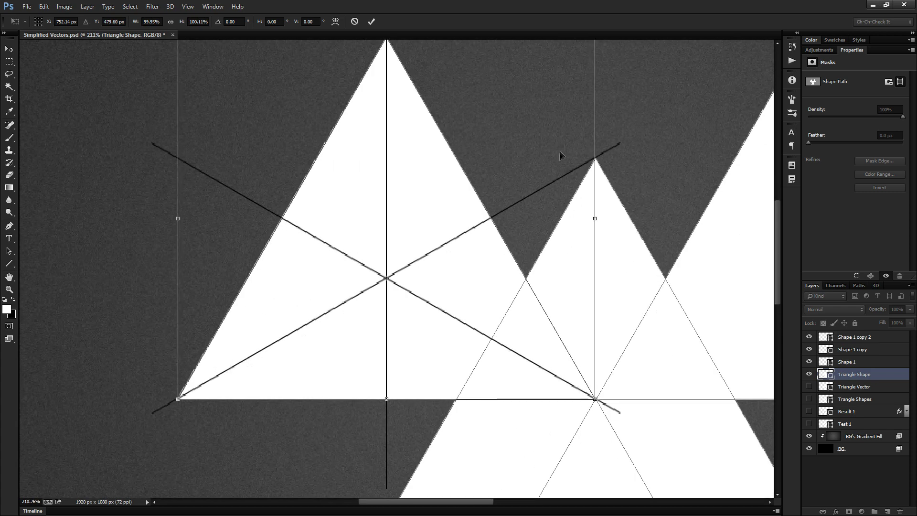
pyautogui.moveTo(590, 61)
pyautogui.mouseDown()
pyautogui.moveTo(482, 143)
pyautogui.moveTo(434, 213)
pyautogui.moveTo(578, 157)
pyautogui.moveTo(629, 143)
pyautogui.moveTo(612, 153)
pyautogui.moveTo(627, 151)
pyautogui.mouseUp()
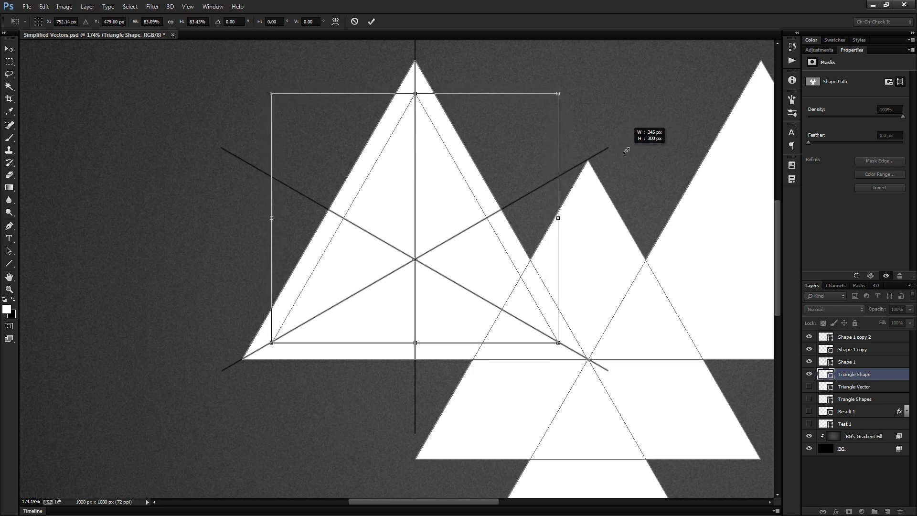
pyautogui.moveTo(626, 151); pyautogui.dragTo(627, 153)
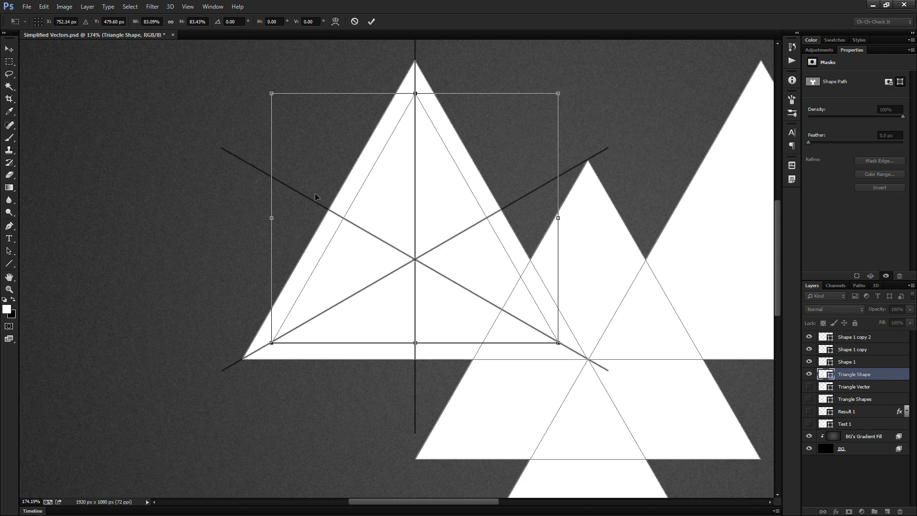
pyautogui.press('Return')
# Step: Select all three guide line layers with the Move tool active
pyautogui.scroll(-3, 313, 190)
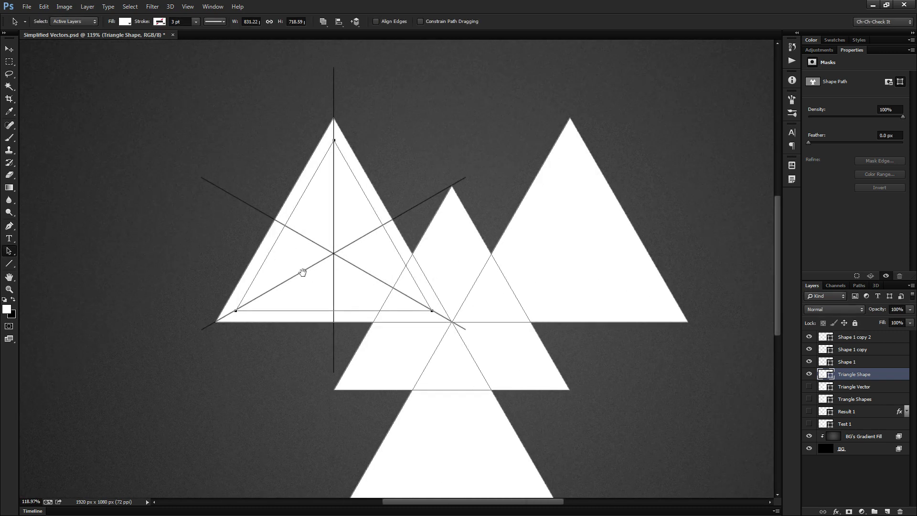
pyautogui.moveTo(358, 269); pyautogui.dragTo(373, 268)
pyautogui.click(863, 362)
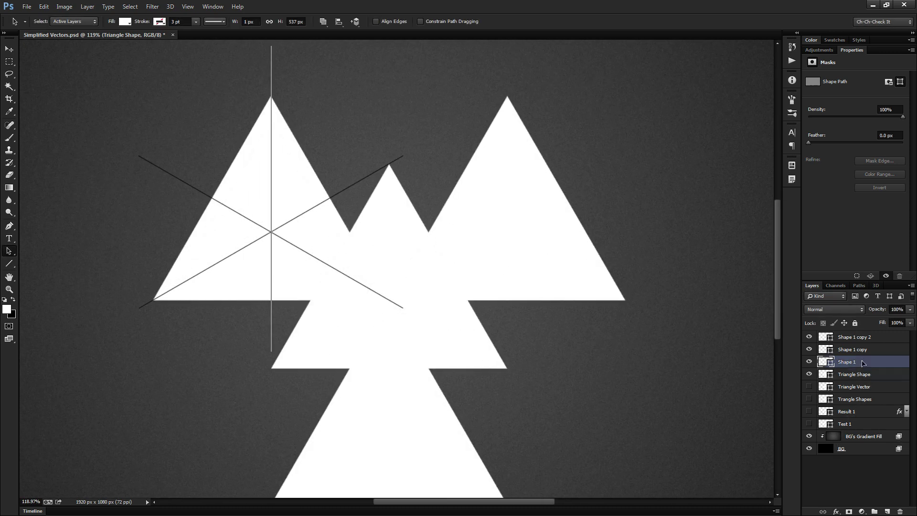
pyautogui.keyDown('shift'); pyautogui.click(859, 340); pyautogui.keyUp('shift')
pyautogui.press('v')
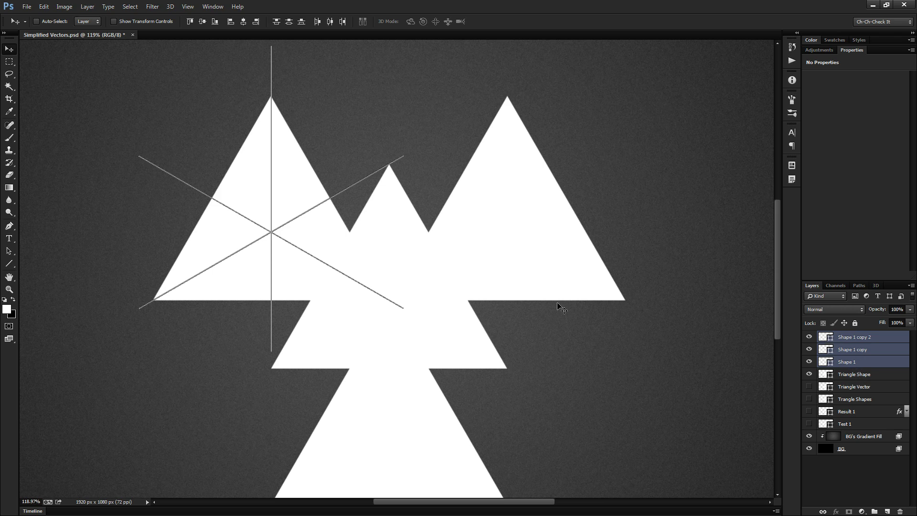
# Step: Merge the three guide lines into one layer named Triangle Center Guide
pyautogui.hotkey('ctrl', 'e')
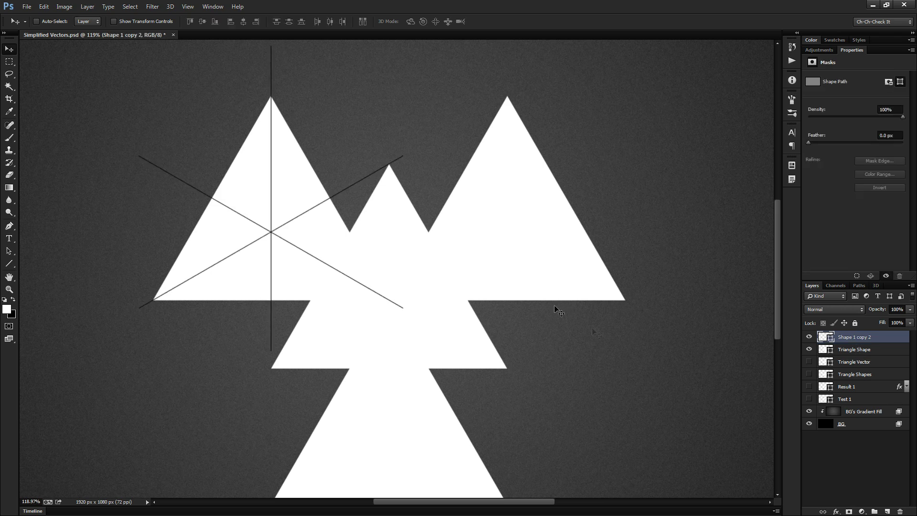
pyautogui.doubleClick(865, 338)
pyautogui.write('Tri')
pyautogui.write('nter')
pyautogui.press('Return')
# Step: Move the Triangle Center Guide onto the upper-right triangle's centre and nudge it into place
pyautogui.moveTo(273, 232); pyautogui.dragTo(509, 251)
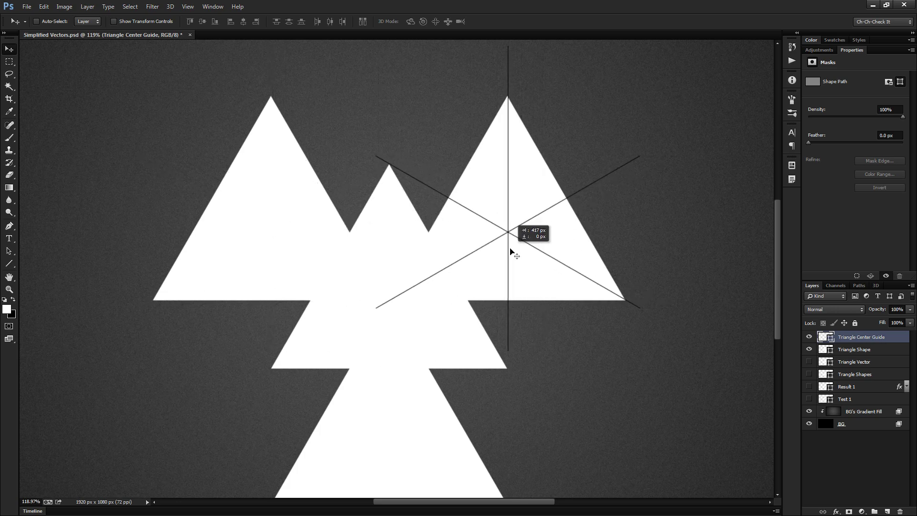
pyautogui.scroll(10, 511, 95)
pyautogui.press('Left')
pyautogui.press('Left')
pyautogui.press('Right')
pyautogui.scroll(-5, 527, 157)
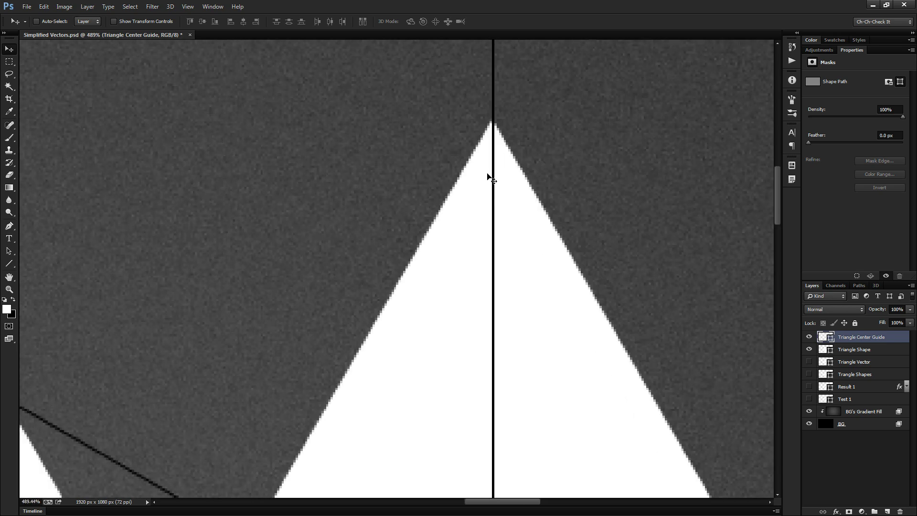
pyautogui.scroll(-3, 487, 177)
pyautogui.scroll(2, 586, 301)
pyautogui.scroll(-2, 592, 292)
pyautogui.scroll(-4, 549, 277)
pyautogui.scroll(2, 478, 253)
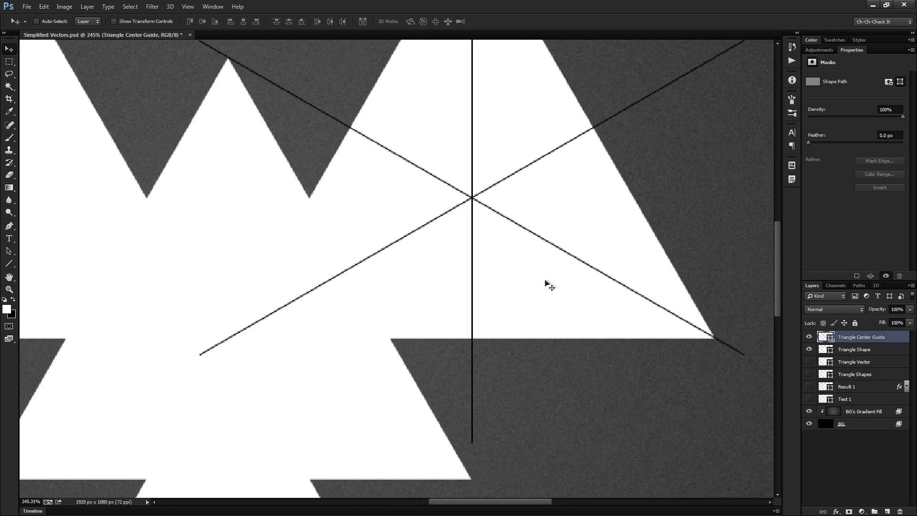
pyautogui.scroll(-1, 574, 287)
pyautogui.click(872, 350)
# Step: Select the upper-right triangle path and make a first scaling attempt at about 84%
pyautogui.press('a')
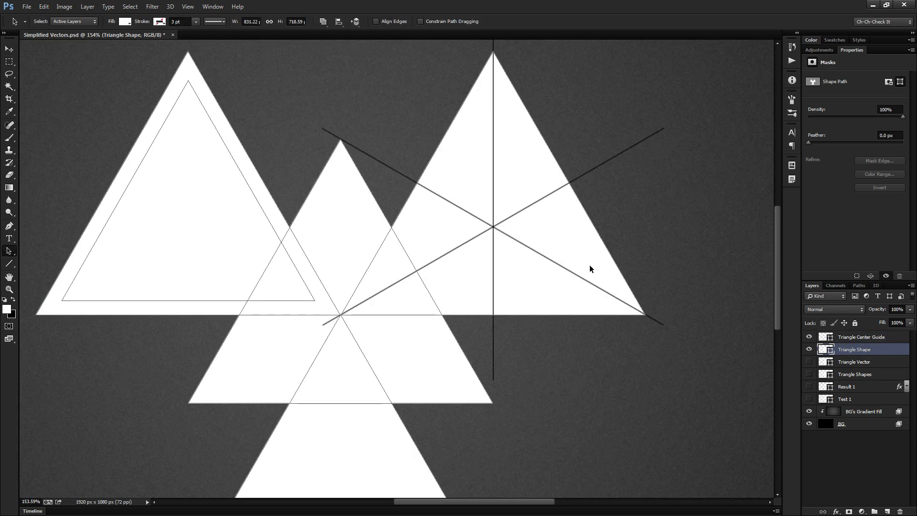
pyautogui.click(584, 260)
pyautogui.scroll(2, 524, 277)
pyautogui.scroll(2, 525, 277)
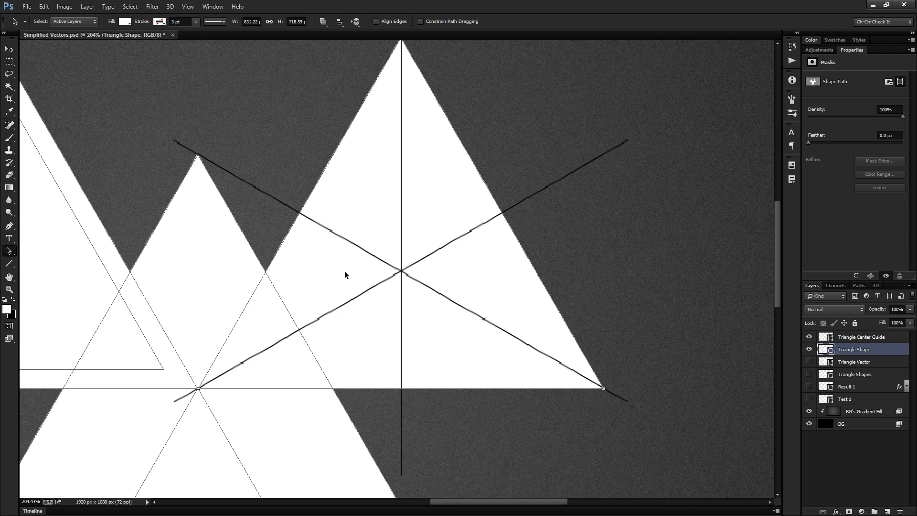
pyautogui.hotkey('ctrl', 't')
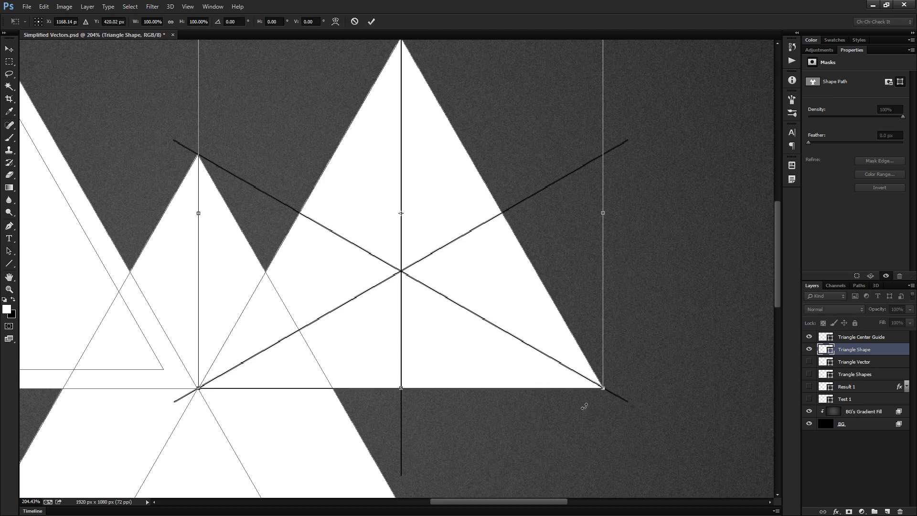
pyautogui.moveTo(604, 387); pyautogui.dragTo(569, 359)
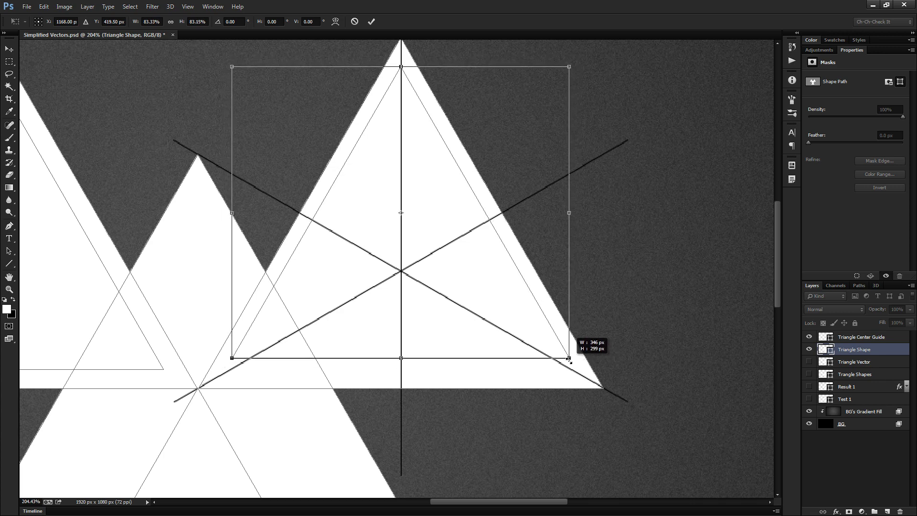
pyautogui.moveTo(569, 359); pyautogui.dragTo(568, 359)
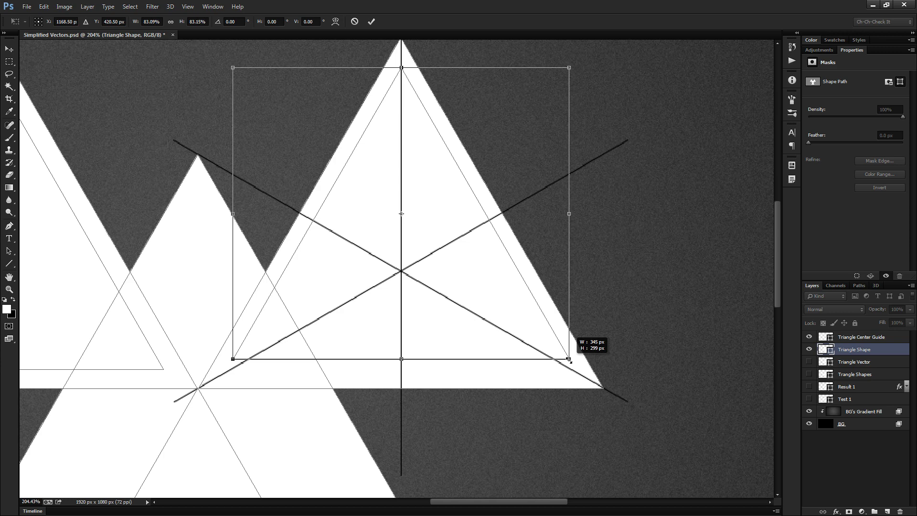
pyautogui.moveTo(571, 361); pyautogui.dragTo(571, 361)
pyautogui.press('Return')
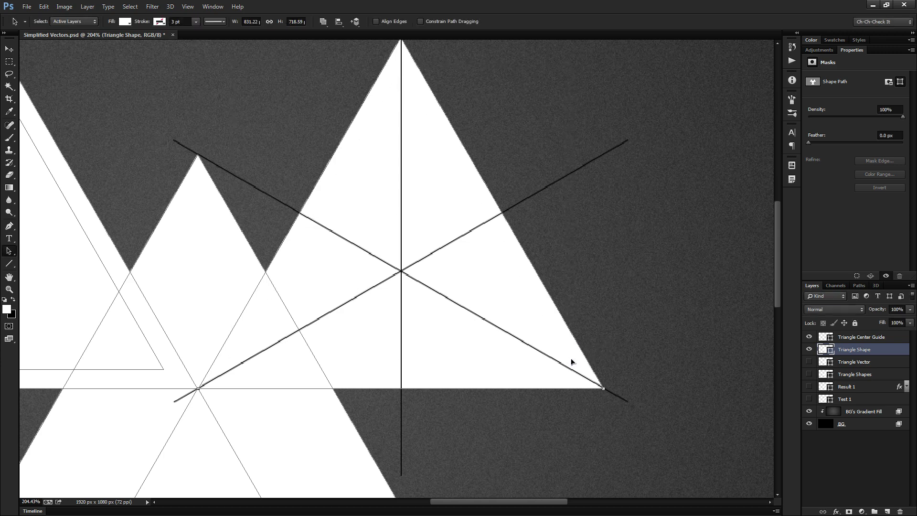
# Step: Scale the upper-right inner triangle to about 83% around the guide crossing
pyautogui.hotkey('ctrl', 't')
pyautogui.moveTo(401, 213)
pyautogui.mouseDown()
pyautogui.moveTo(401, 296)
pyautogui.moveTo(401, 272)
pyautogui.mouseUp()
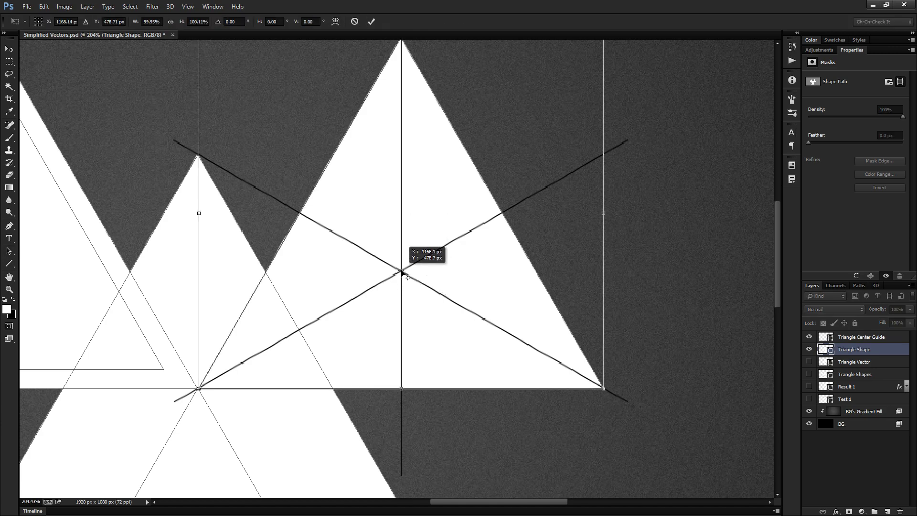
pyautogui.scroll(3, 400, 272)
pyautogui.scroll(2, 397, 274)
pyautogui.scroll(-3, 473, 282)
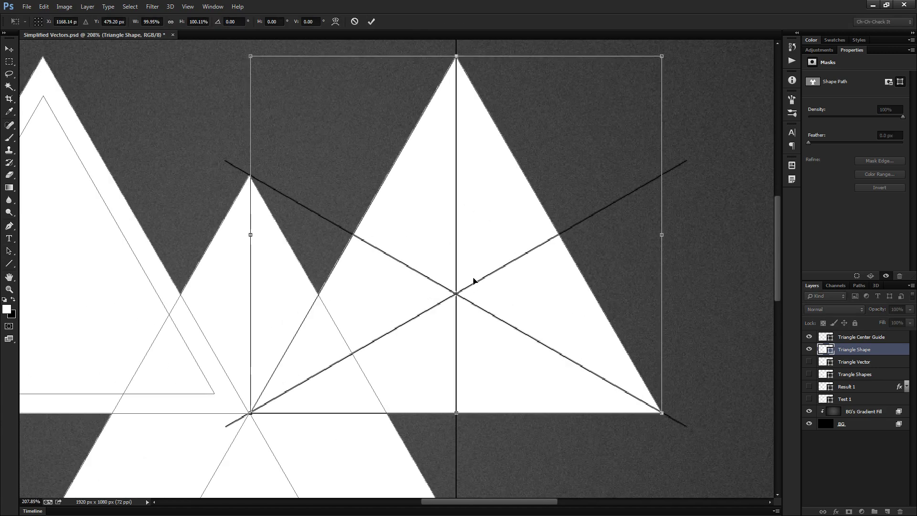
pyautogui.scroll(1, 497, 333)
pyautogui.moveTo(717, 436); pyautogui.dragTo(677, 416)
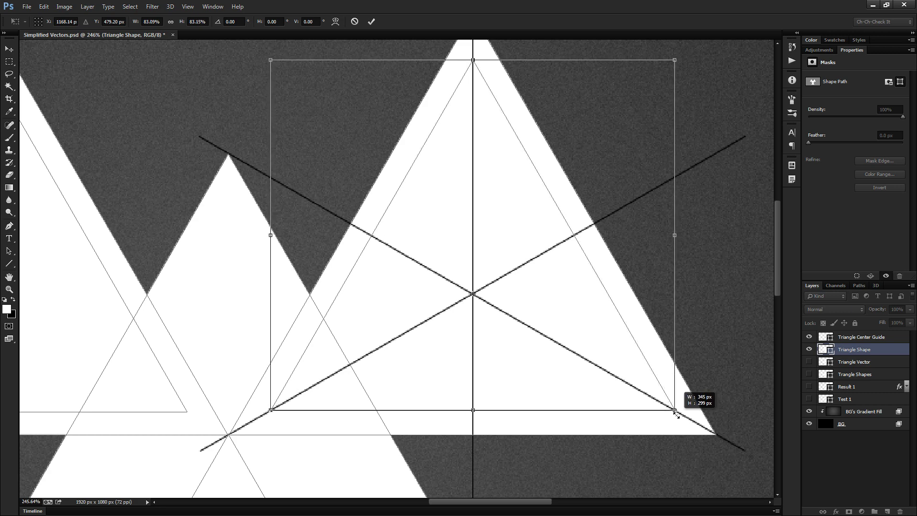
pyautogui.moveTo(676, 416); pyautogui.dragTo(677, 416)
pyautogui.press('Return')
# Step: Move the Triangle Center Guide layer onto the bottom triangle and nudge it vertically
pyautogui.moveTo(548, 418)
pyautogui.mouseDown()
pyautogui.moveTo(306, 352)
pyautogui.moveTo(404, 328)
pyautogui.moveTo(463, 357)
pyautogui.moveTo(551, 359)
pyautogui.moveTo(522, 332)
pyautogui.mouseUp()
pyautogui.click(860, 337)
pyautogui.press('v')
pyautogui.moveTo(548, 160)
pyautogui.mouseDown()
pyautogui.moveTo(414, 309)
pyautogui.moveTo(413, 377)
pyautogui.moveTo(424, 365)
pyautogui.mouseUp()
pyautogui.moveTo(409, 401); pyautogui.dragTo(417, 277)
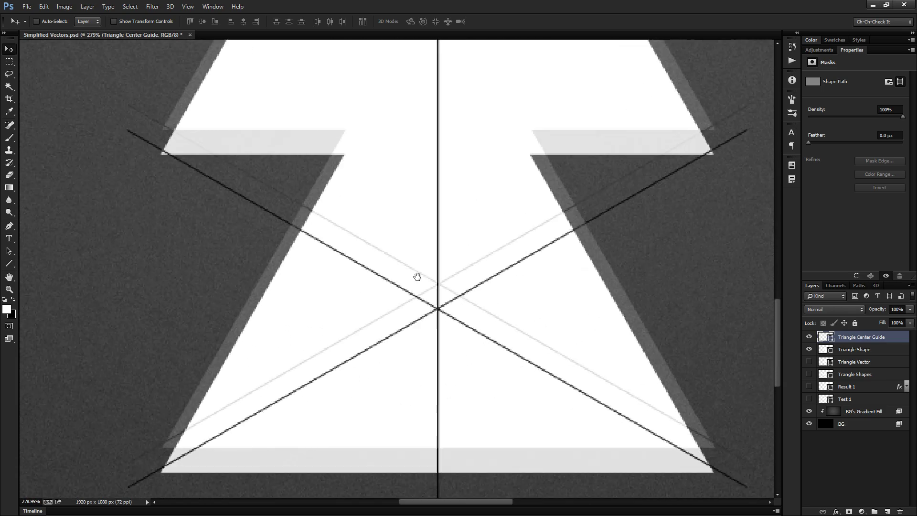
pyautogui.press('Down')
pyautogui.press('Down')
pyautogui.press('Down')
pyautogui.press('Down')
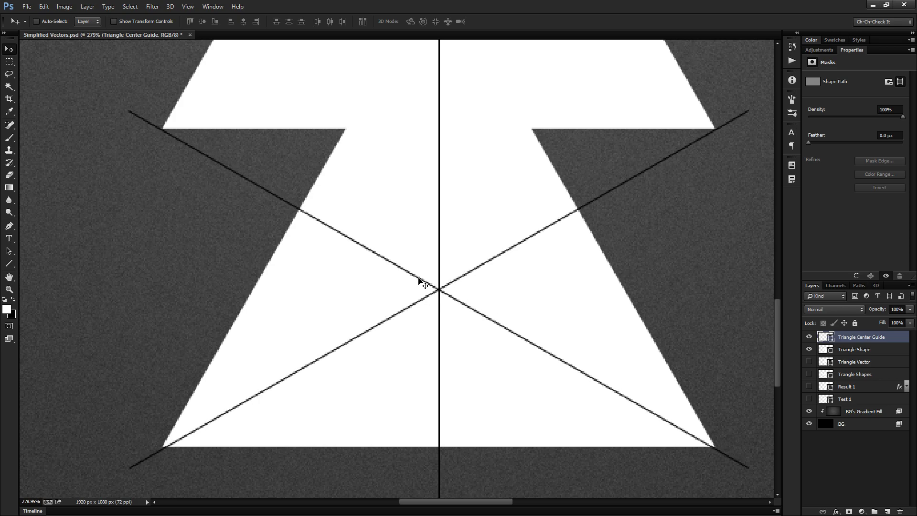
pyautogui.press('Up')
pyautogui.press('Up')
# Step: Align the guide so its lines cross the bottom triangle's centre and corners, then reselect Triangle Shape
pyautogui.moveTo(423, 284); pyautogui.dragTo(436, 108)
pyautogui.scroll(3, 436, 109)
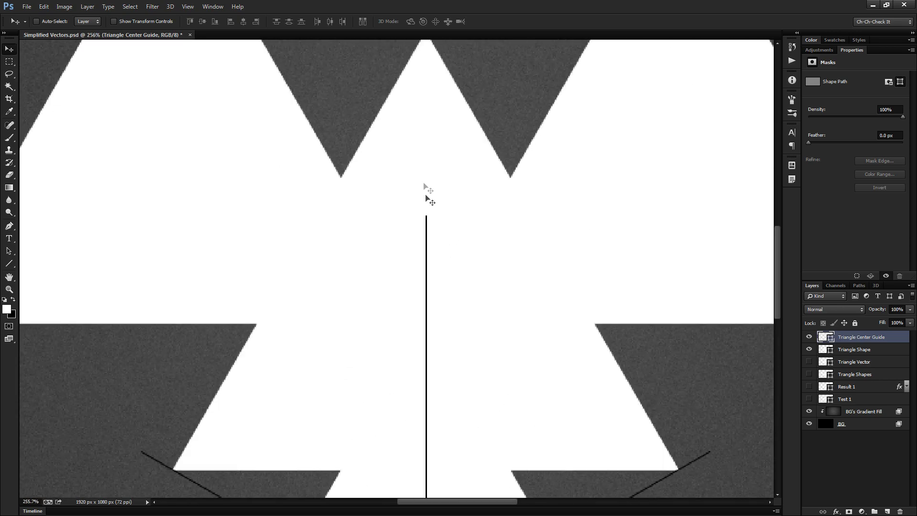
pyautogui.scroll(3, 432, 205)
pyautogui.moveTo(432, 378); pyautogui.dragTo(445, 130)
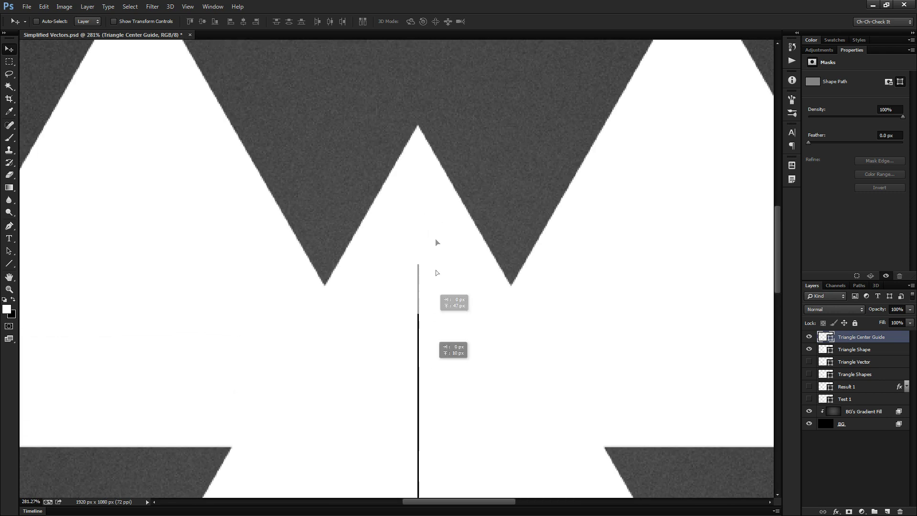
pyautogui.scroll(2, 446, 131)
pyautogui.scroll(-3, 449, 132)
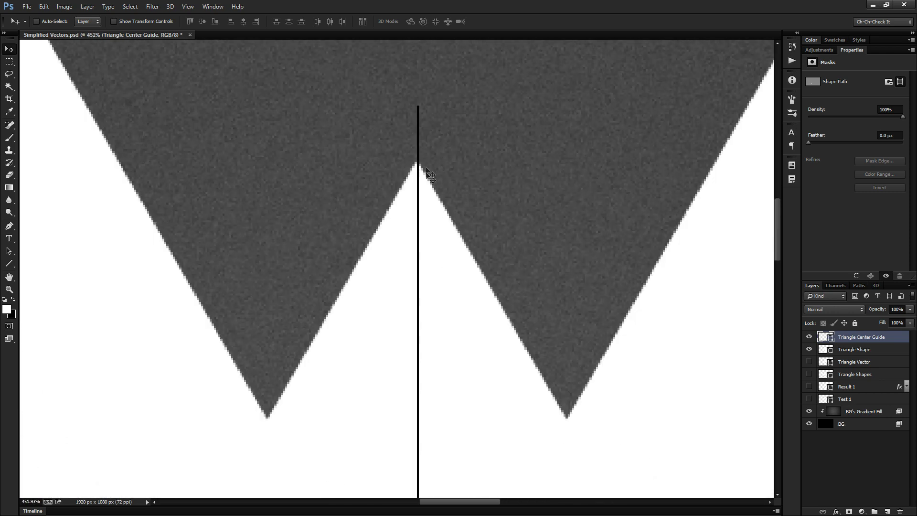
pyautogui.scroll(-3, 452, 133)
pyautogui.scroll(-5, 449, 132)
pyautogui.moveTo(444, 148); pyautogui.dragTo(447, 255)
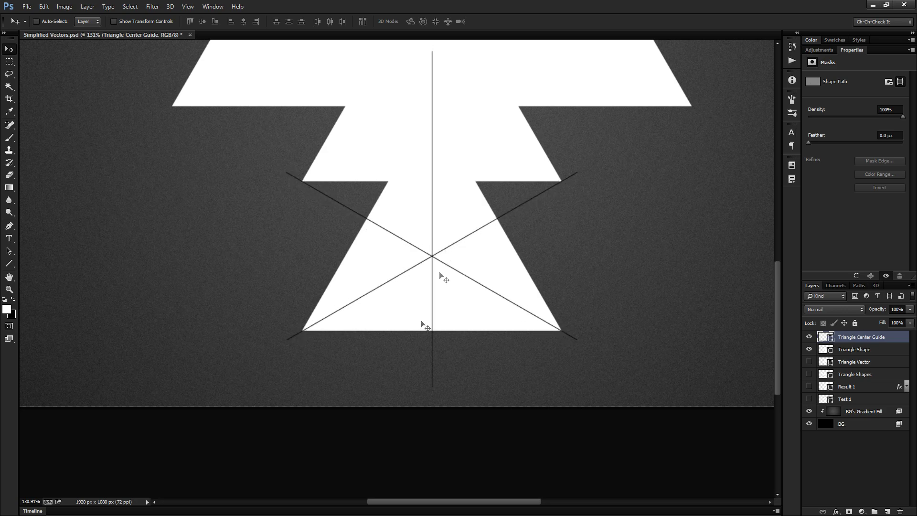
pyautogui.scroll(4, 333, 361)
pyautogui.scroll(4, 270, 315)
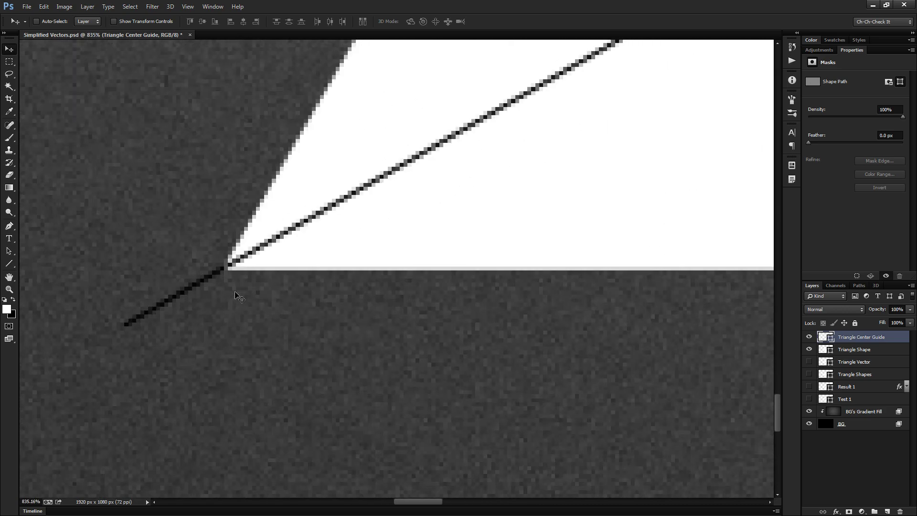
pyautogui.scroll(-2, 236, 295)
pyautogui.scroll(-2, 324, 239)
pyautogui.scroll(-2, 491, 276)
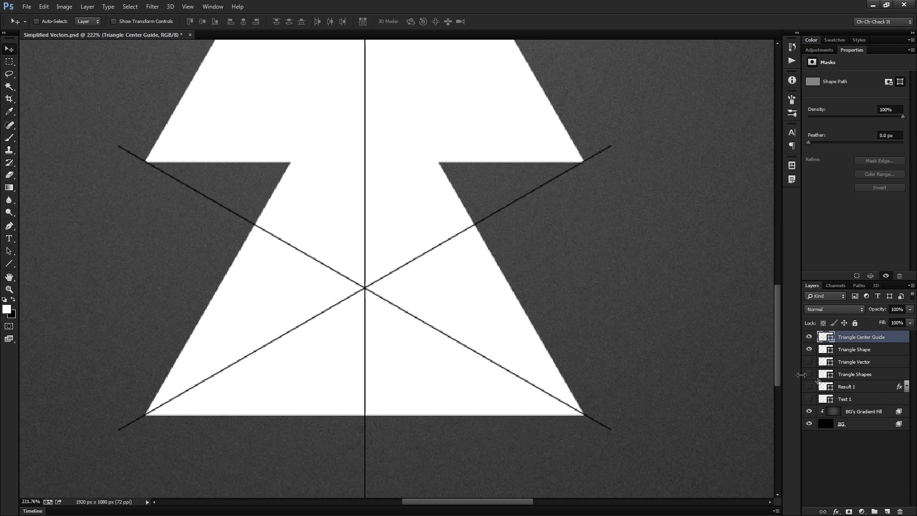
pyautogui.click(855, 349)
# Step: Start transforming the bottom triangle path with its pivot on the guide crossing
pyautogui.press('a')
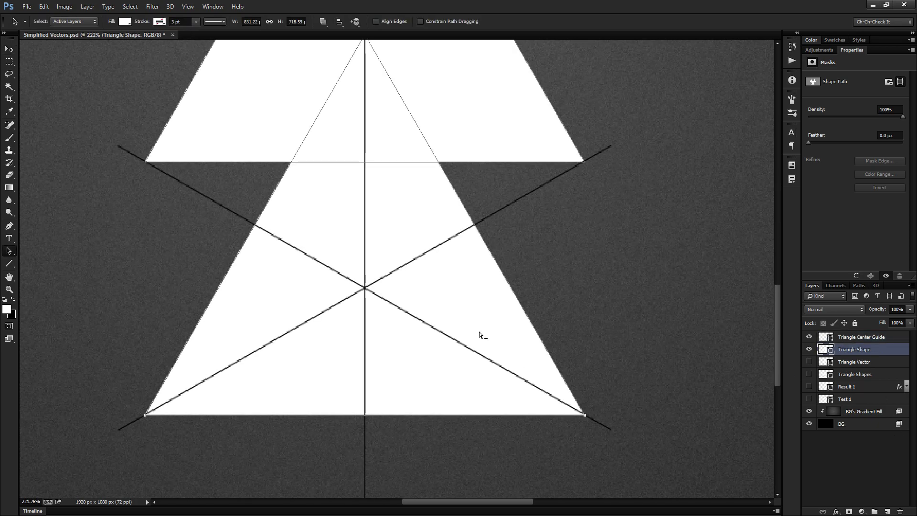
pyautogui.hotkey('ctrl', 't')
pyautogui.moveTo(368, 241); pyautogui.dragTo(367, 288)
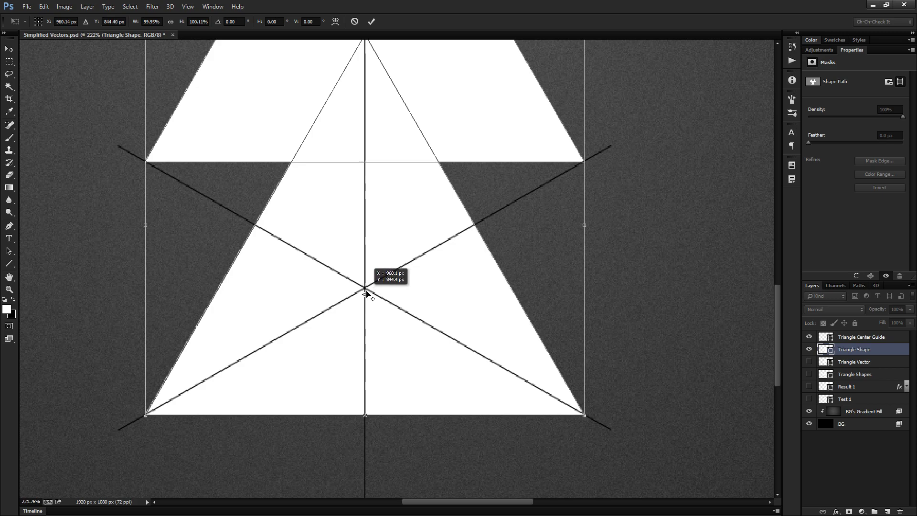
pyautogui.scroll(5, 368, 287)
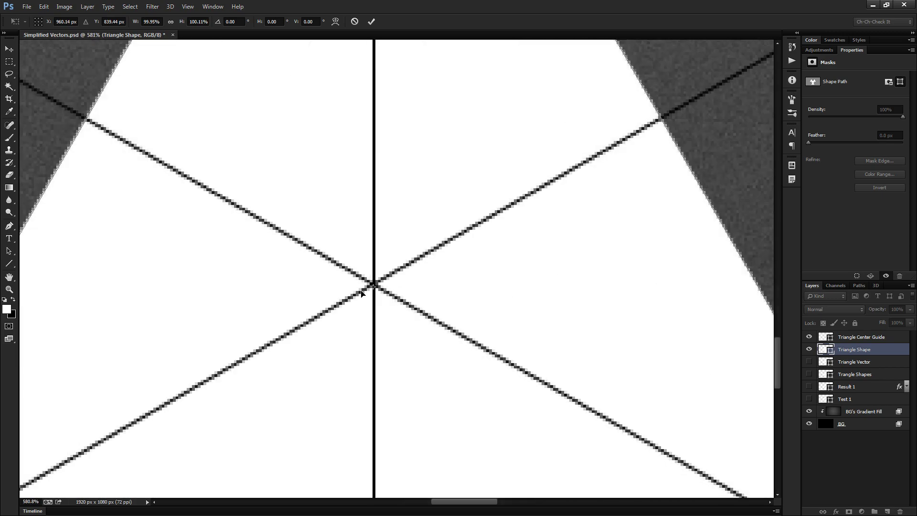
pyautogui.scroll(6, 371, 287)
pyautogui.moveTo(369, 285); pyautogui.dragTo(371, 279)
pyautogui.scroll(-5, 377, 248)
pyautogui.scroll(-5, 384, 218)
pyautogui.scroll(-1, 414, 258)
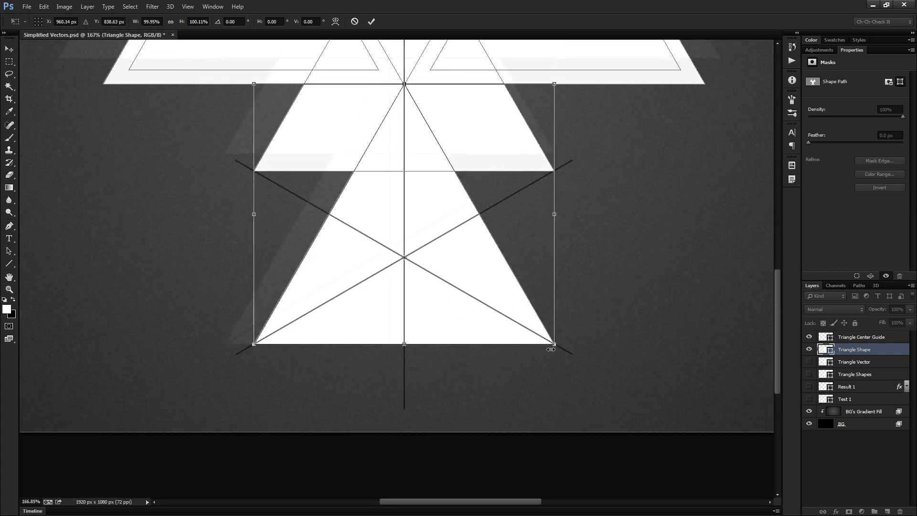
# Step: Scale the bottom inner triangle to about 83% and apply it, then select Triangle Center Guide
pyautogui.moveTo(557, 344)
pyautogui.mouseDown()
pyautogui.moveTo(504, 326)
pyautogui.moveTo(514, 328)
pyautogui.mouseUp()
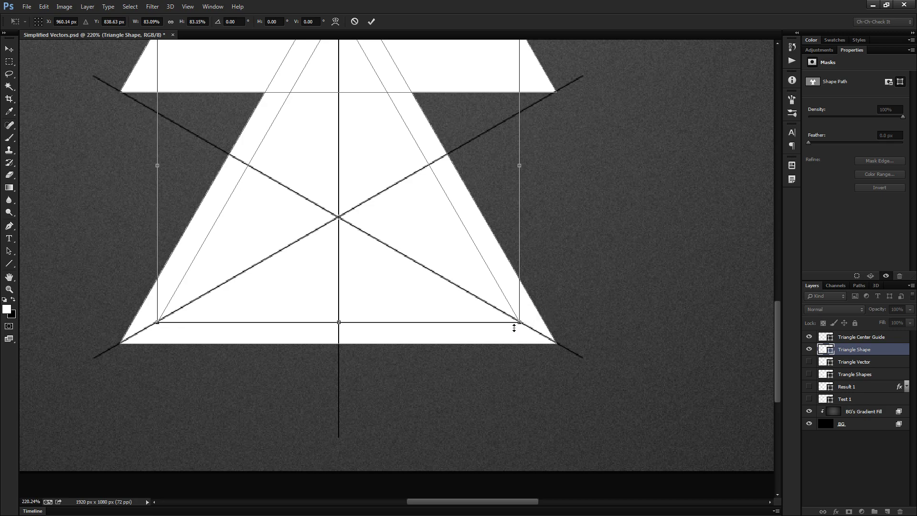
pyautogui.scroll(-2, 446, 319)
pyautogui.scroll(3, 393, 205)
pyautogui.scroll(-1, 509, 388)
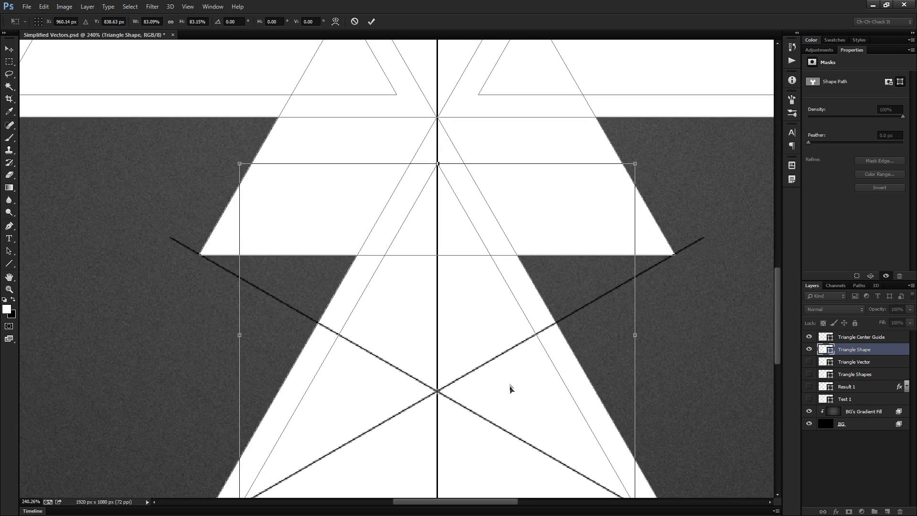
pyautogui.scroll(-2, 497, 340)
pyautogui.press('Return')
pyautogui.scroll(-1, 499, 339)
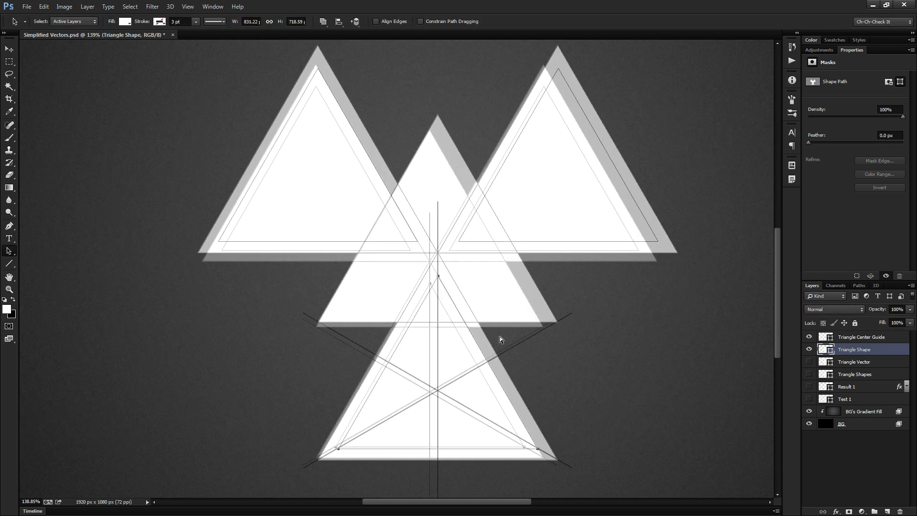
pyautogui.scroll(-2, 499, 339)
pyautogui.click(848, 336)
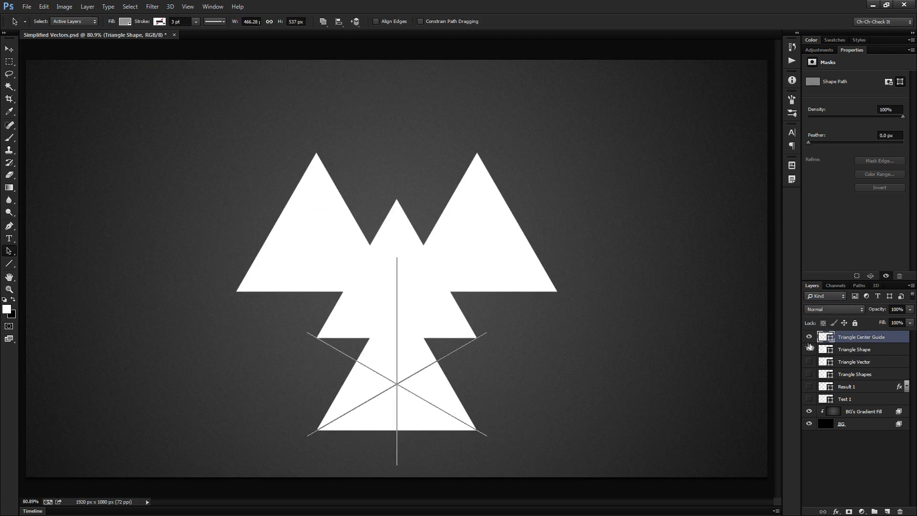
# Step: Hide the centre guide lines and select the bottom, right and left triangle paths
pyautogui.click(809, 337)
pyautogui.click(840, 350)
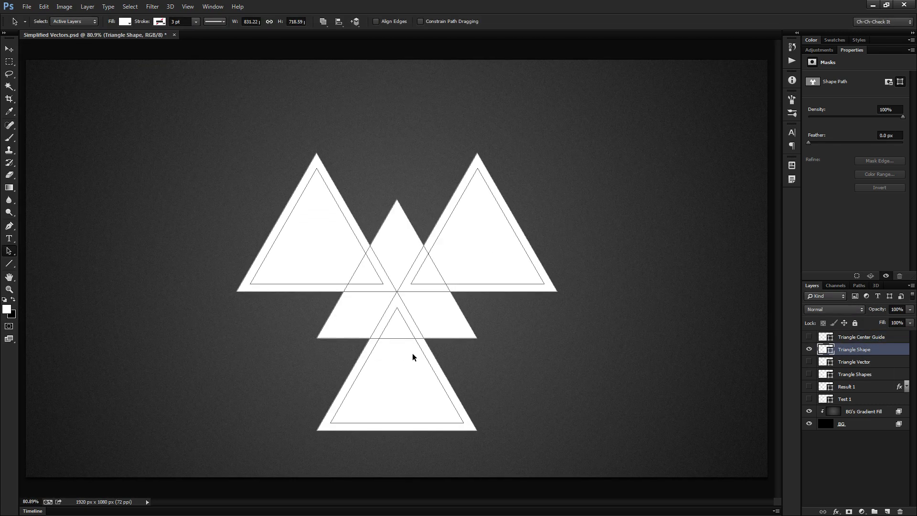
pyautogui.click(420, 382)
pyautogui.keyDown('shift'); pyautogui.click(502, 256); pyautogui.keyUp('shift')
pyautogui.keyDown('shift'); pyautogui.click(317, 258); pyautogui.keyUp('shift')
# Step: Try Subtract Front Shape, undo it, and marquee-select all the triangle paths
pyautogui.click(323, 21)
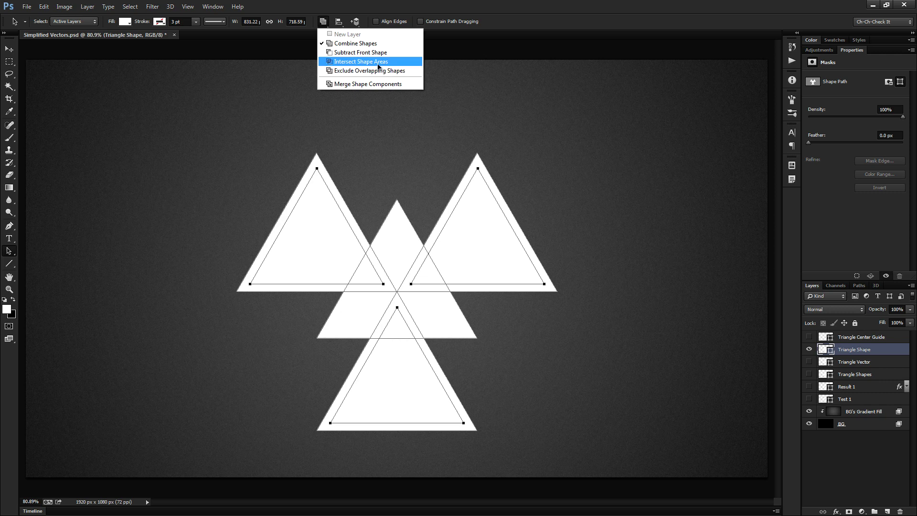
pyautogui.click(360, 52)
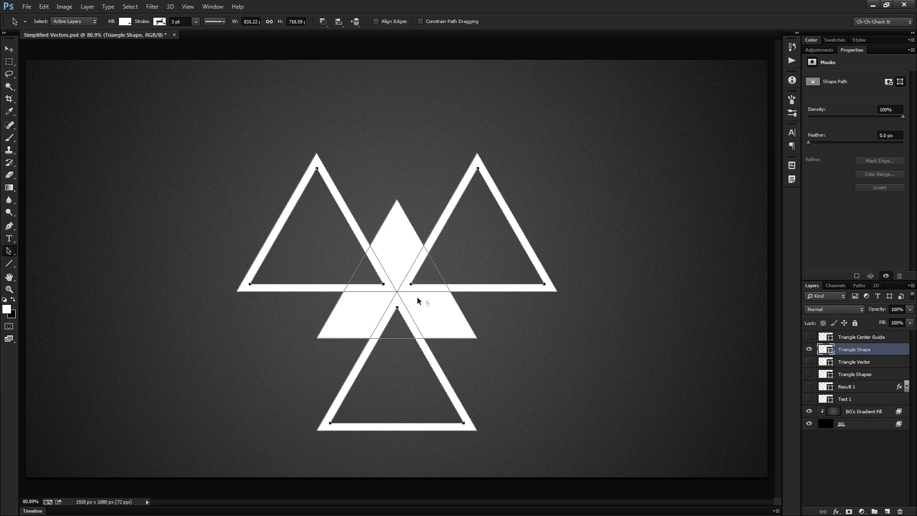
pyautogui.hotkey('ctrl', 'z')
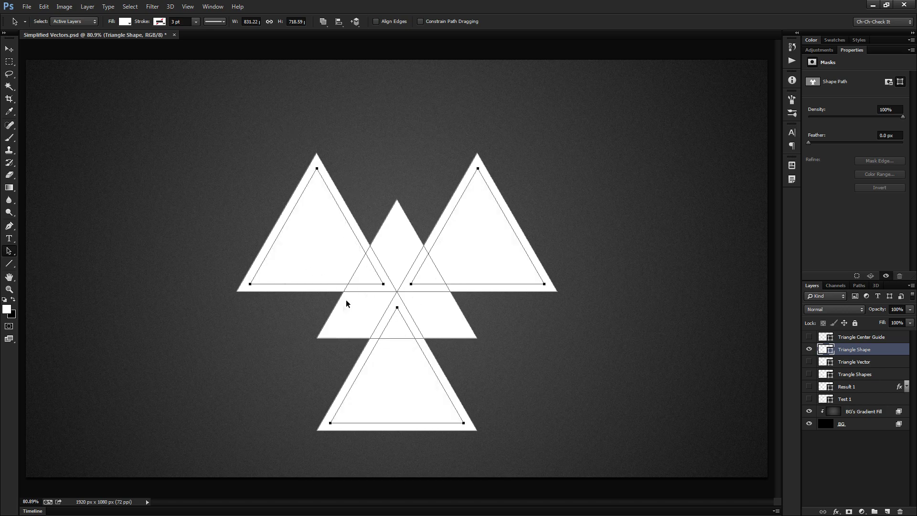
pyautogui.moveTo(212, 124); pyautogui.dragTo(308, 249)
pyautogui.moveTo(309, 248); pyautogui.dragTo(621, 466)
# Step: Paste the Photoshop triangle paths into Illustrator as a fully editable Compound Shape
pyautogui.hotkey('alt', 'Tab')
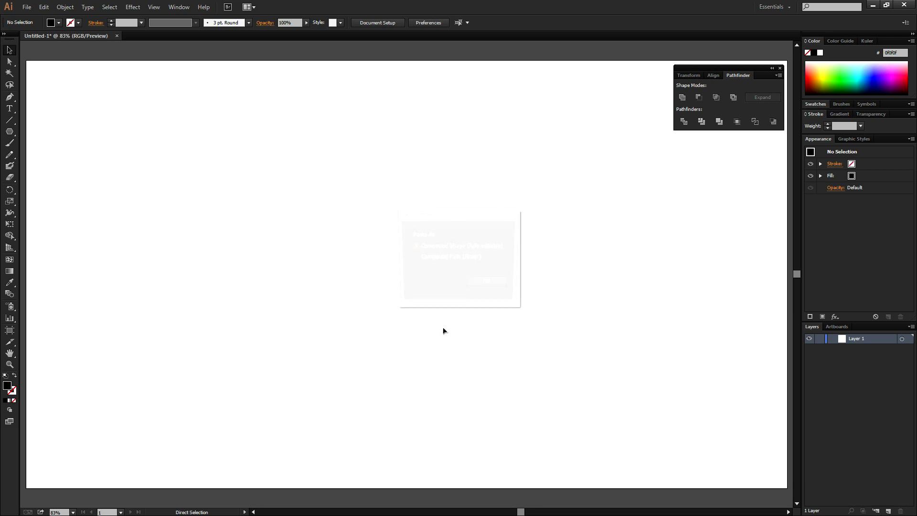
pyautogui.hotkey('ctrl', 'v')
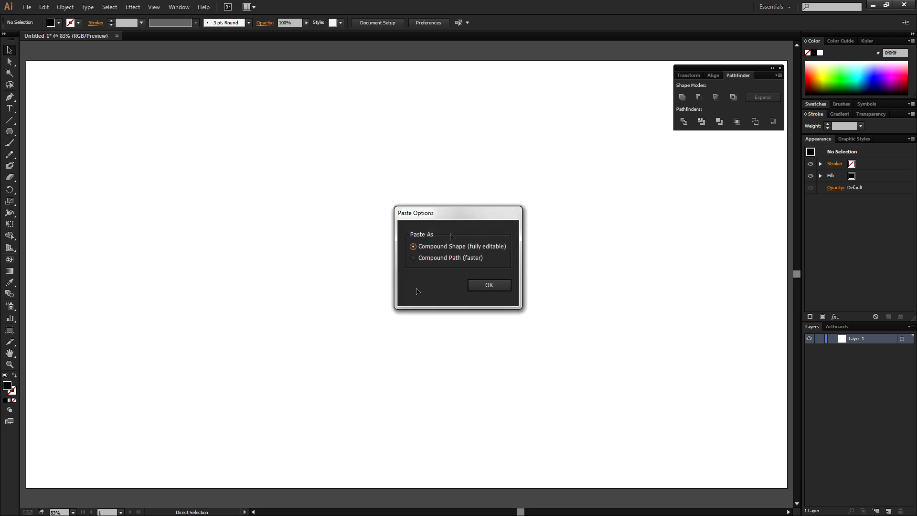
pyautogui.click(454, 259)
pyautogui.click(450, 248)
pyautogui.click(492, 287)
pyautogui.click(498, 283)
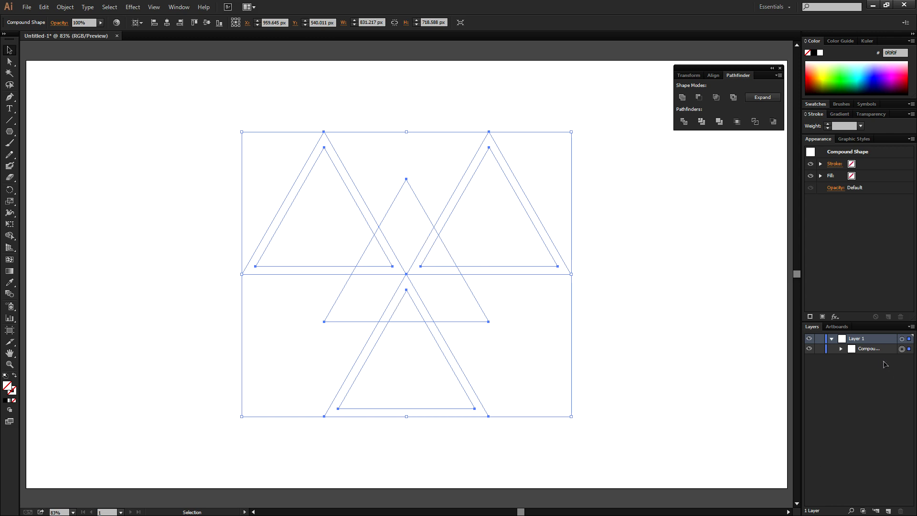
# Step: Move the seven triangle paths out of the Compound Shape into Layer 1
pyautogui.click(869, 350)
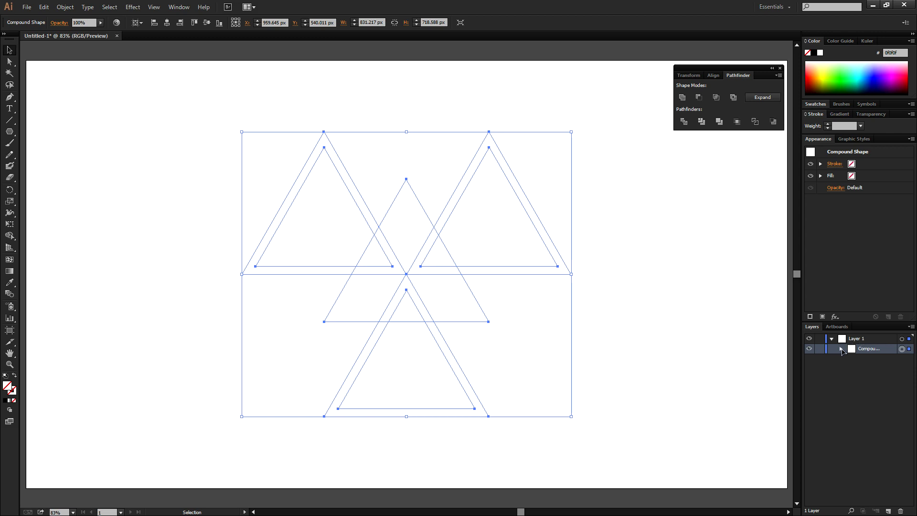
pyautogui.click(841, 349)
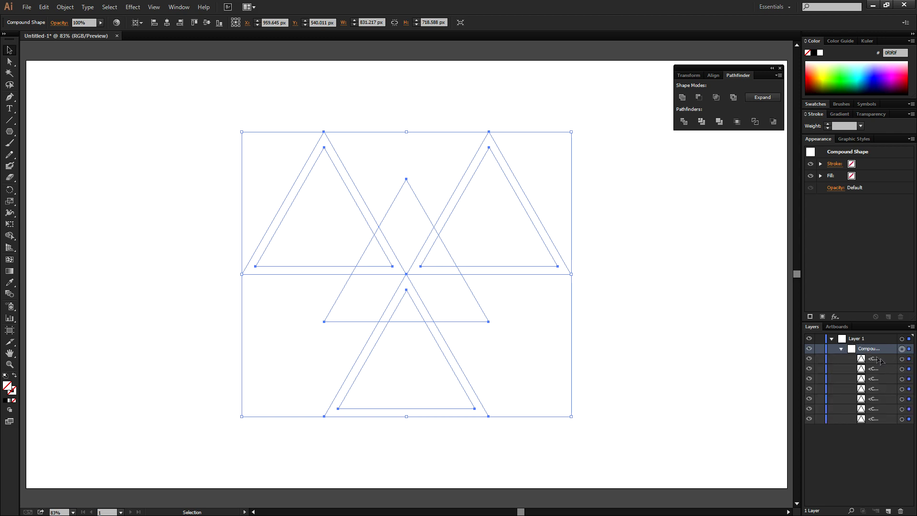
pyautogui.click(876, 359)
pyautogui.click(878, 379)
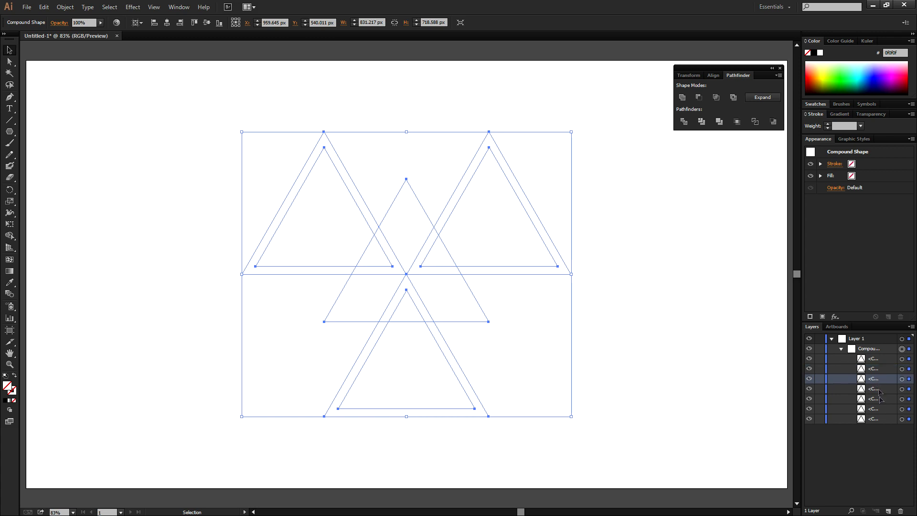
pyautogui.click(877, 360)
pyautogui.keyDown('shift'); pyautogui.click(877, 420); pyautogui.keyUp('shift')
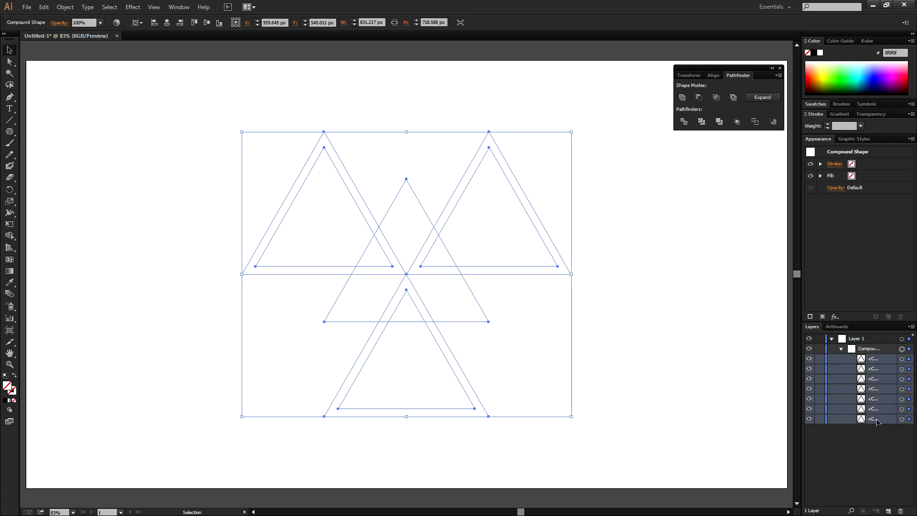
pyautogui.moveTo(877, 360); pyautogui.dragTo(860, 345)
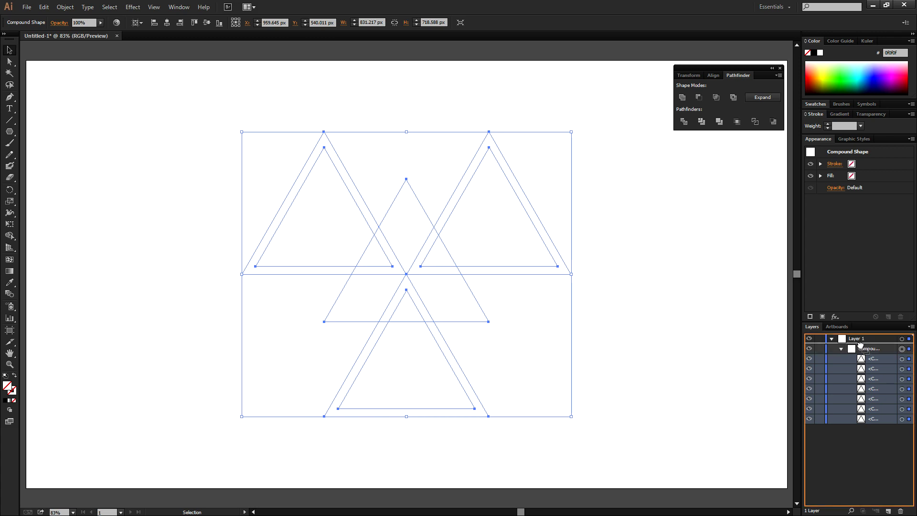
pyautogui.moveTo(860, 345); pyautogui.dragTo(861, 342)
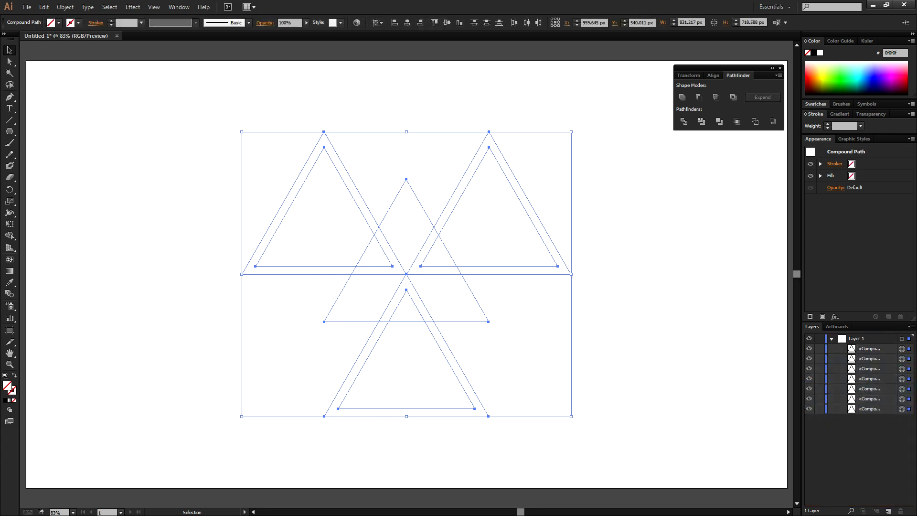
pyautogui.click(875, 350)
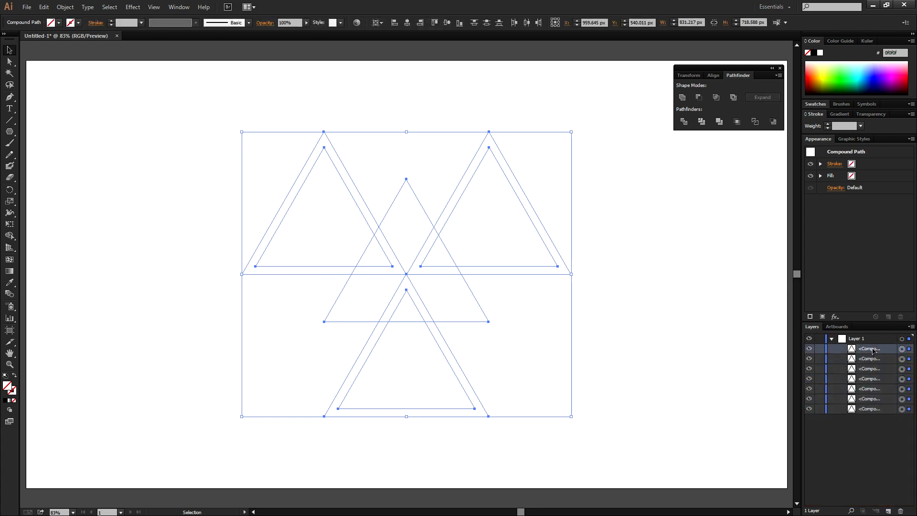
# Step: Fill all seven triangle paths with dark colour 191919, then reselect them
pyautogui.keyDown('shift'); pyautogui.click(878, 409); pyautogui.keyUp('shift')
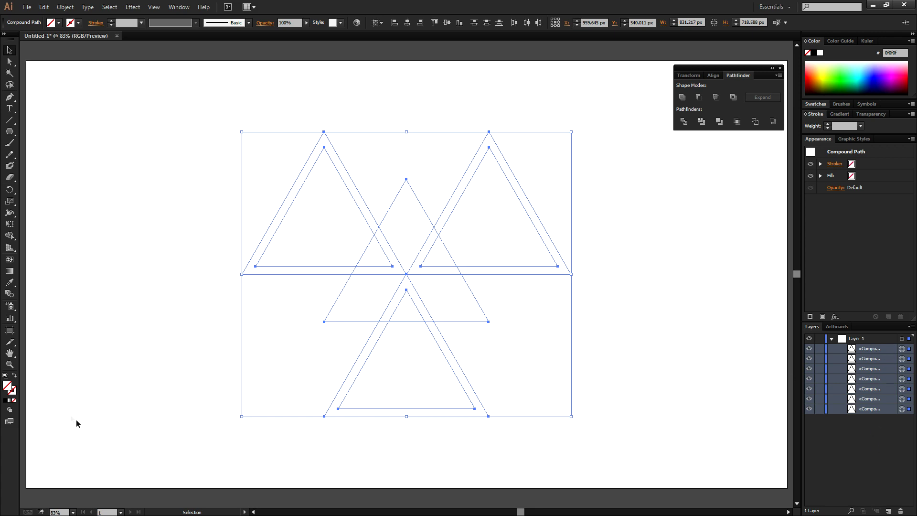
pyautogui.doubleClick(7, 386)
pyautogui.moveTo(34, 149); pyautogui.dragTo(3, 141)
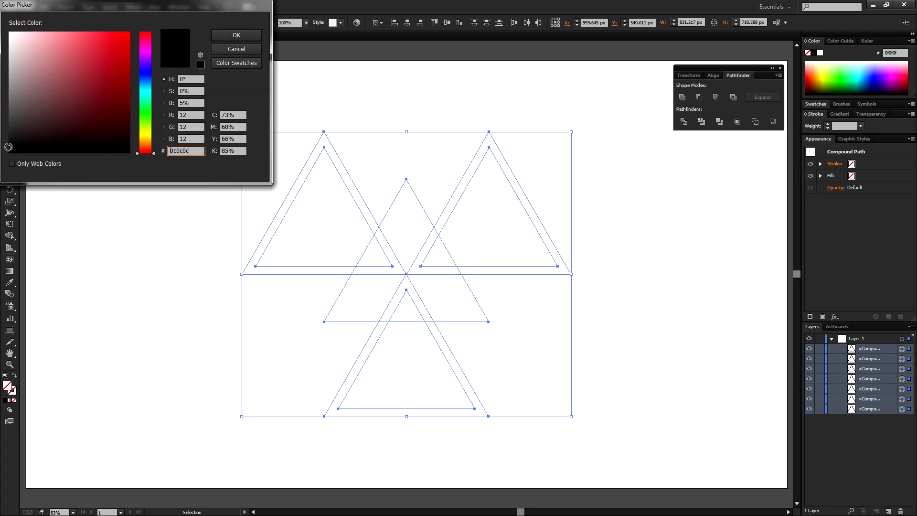
pyautogui.click(237, 35)
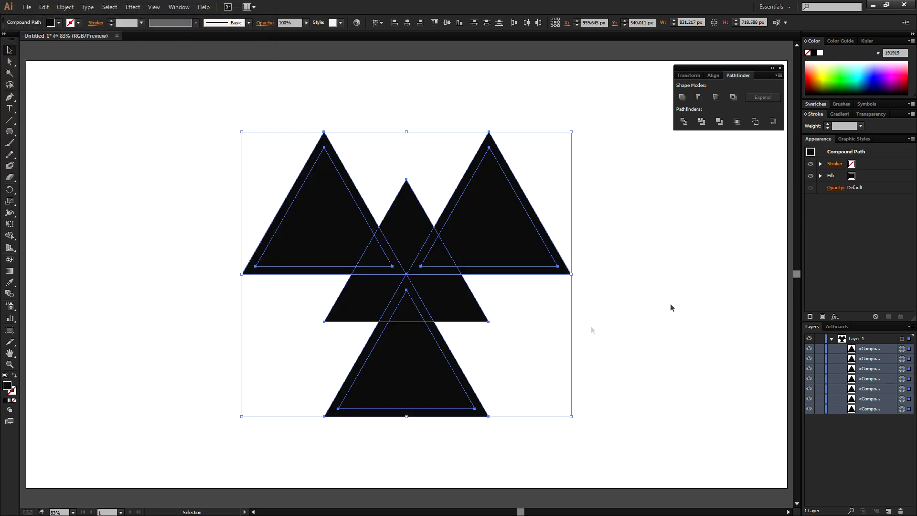
pyautogui.click(504, 361)
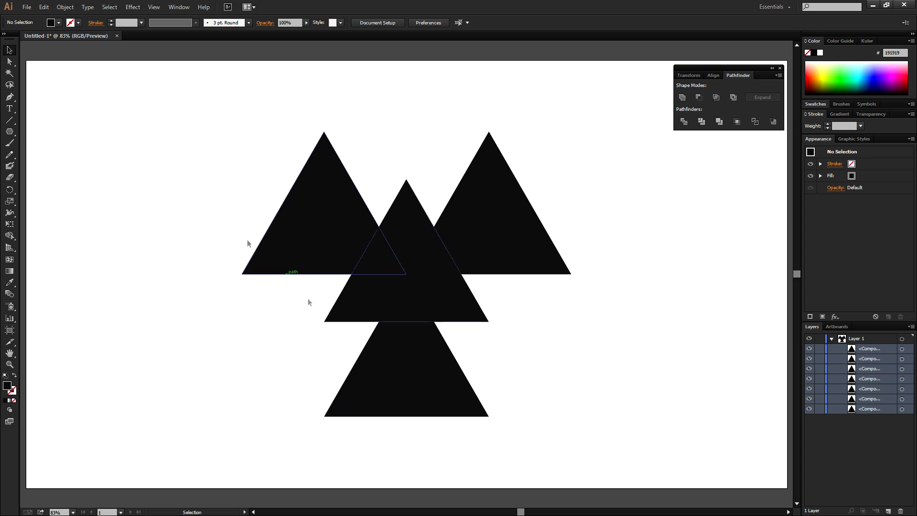
pyautogui.moveTo(201, 94); pyautogui.dragTo(578, 418)
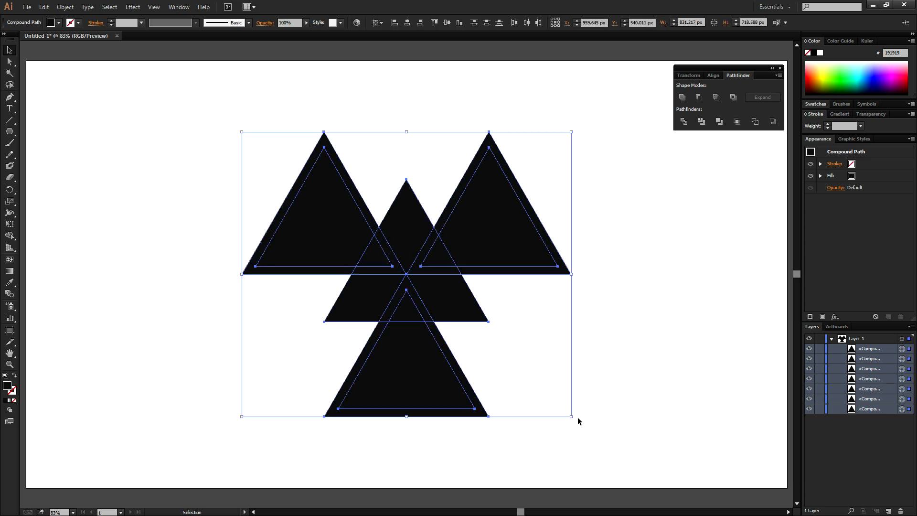
# Step: With the Shape Builder, hollow the right triangle and merge the middle band
pyautogui.click(10, 237)
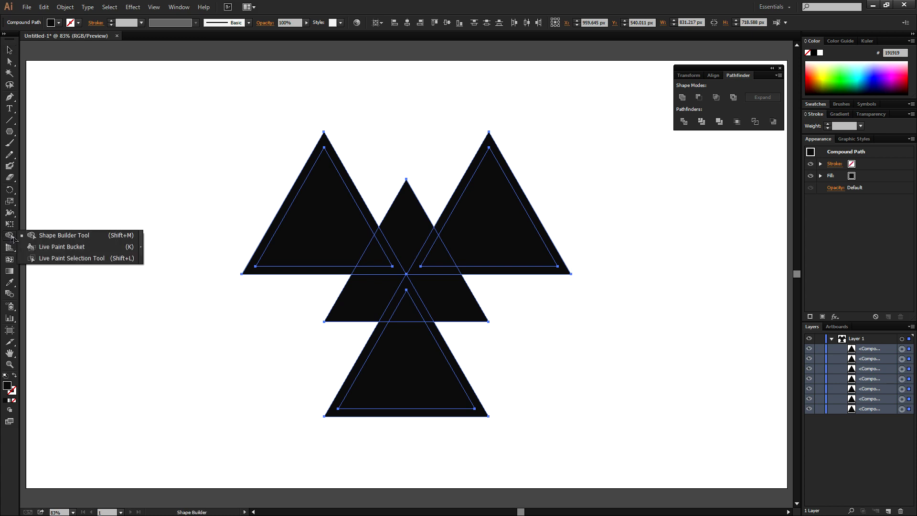
pyautogui.click(70, 235)
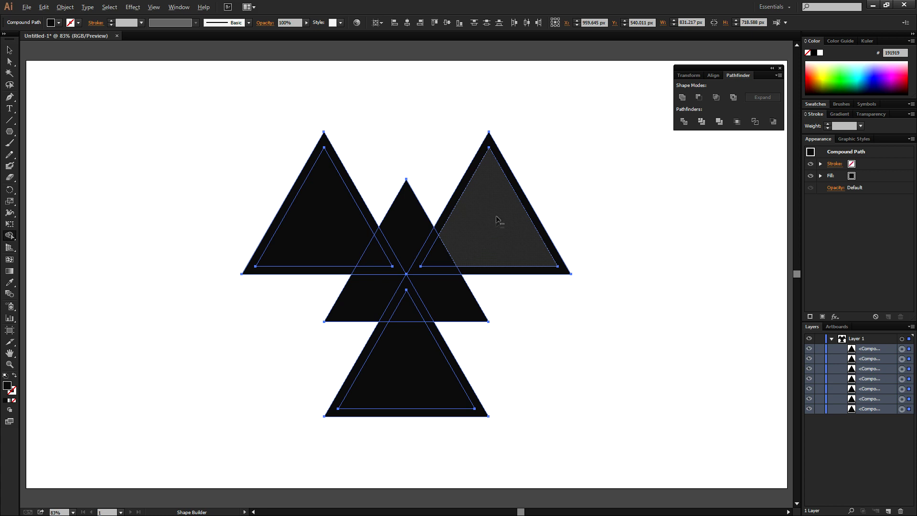
pyautogui.moveTo(495, 223); pyautogui.dragTo(445, 259)
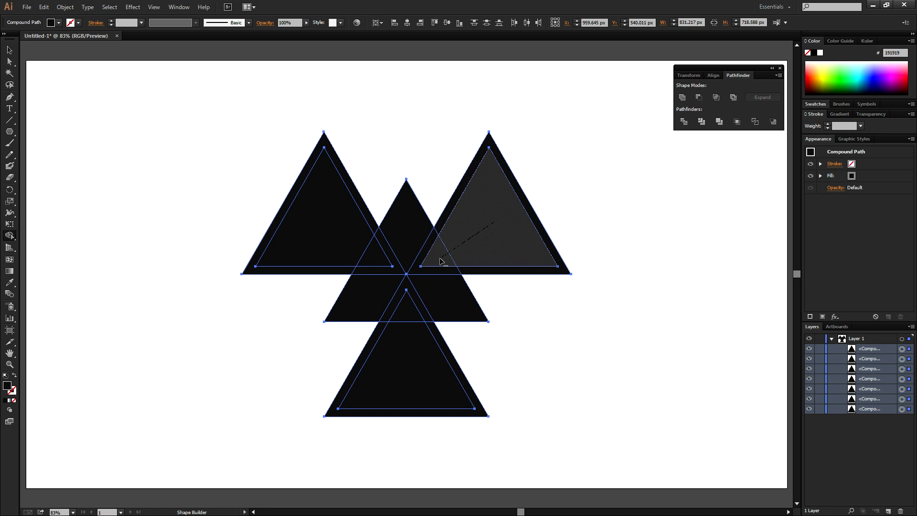
pyautogui.moveTo(445, 259); pyautogui.dragTo(444, 258)
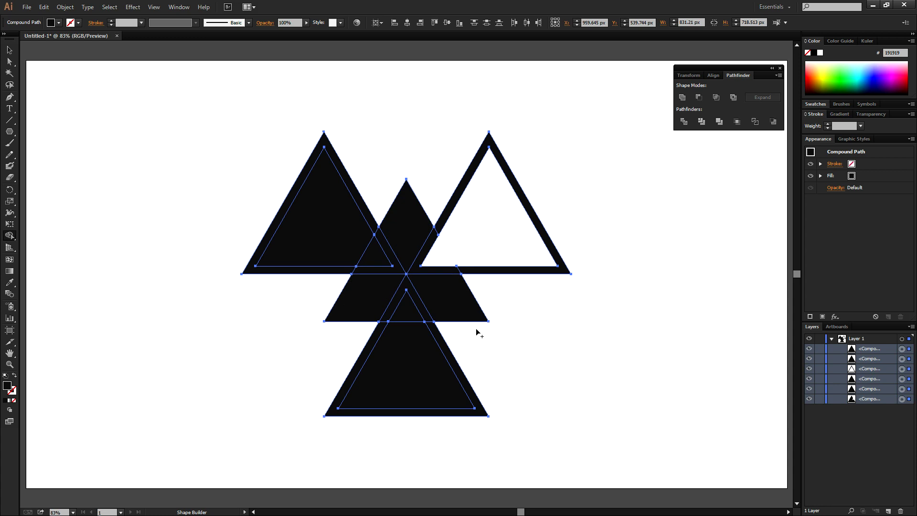
pyautogui.moveTo(461, 309); pyautogui.dragTo(354, 311)
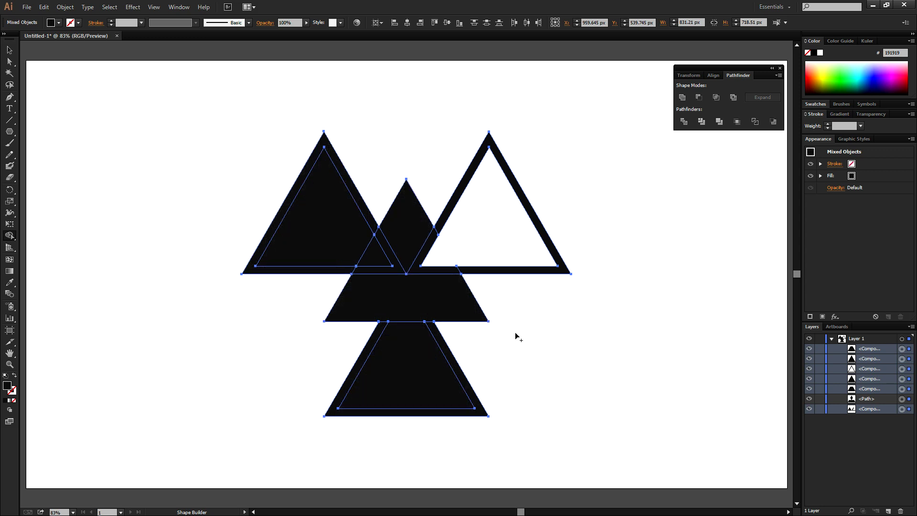
pyautogui.click(433, 302)
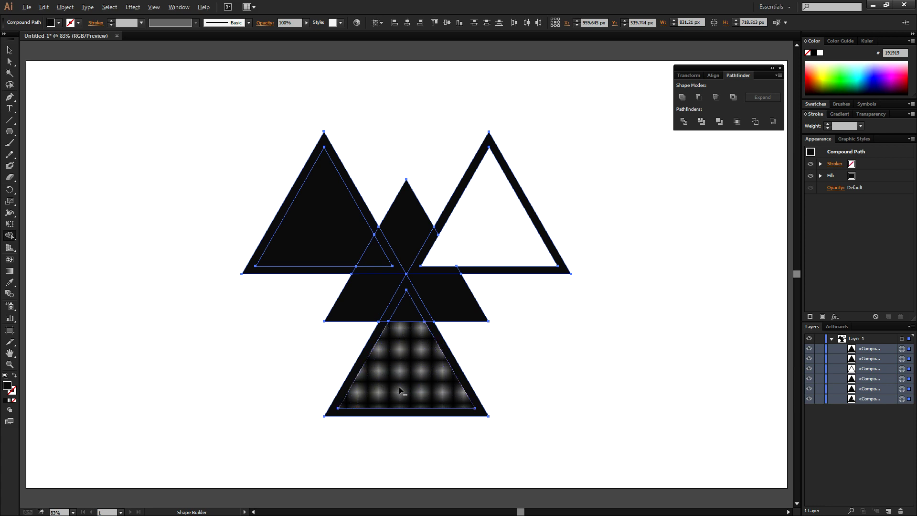
# Step: Hollow the bottom and left triangles and merge the central pieces into a solid centre
pyautogui.moveTo(403, 385); pyautogui.dragTo(407, 301)
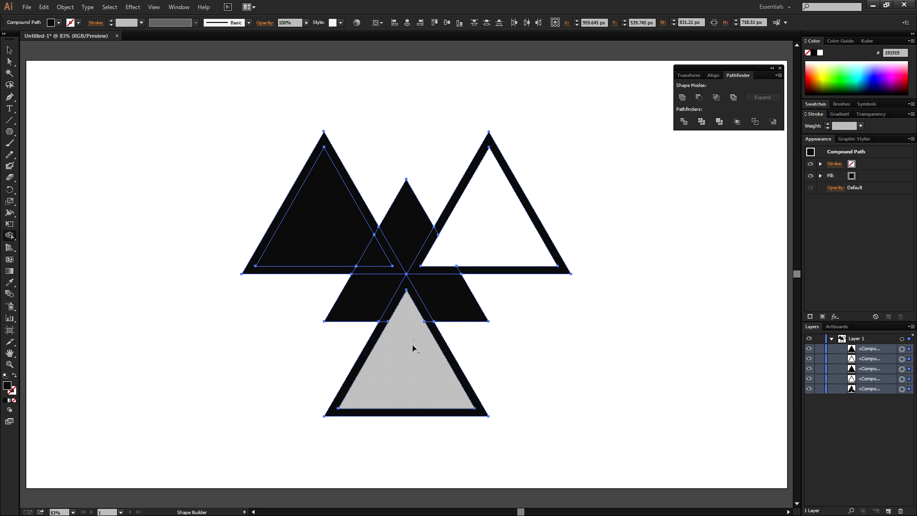
pyautogui.moveTo(325, 234); pyautogui.dragTo(380, 261)
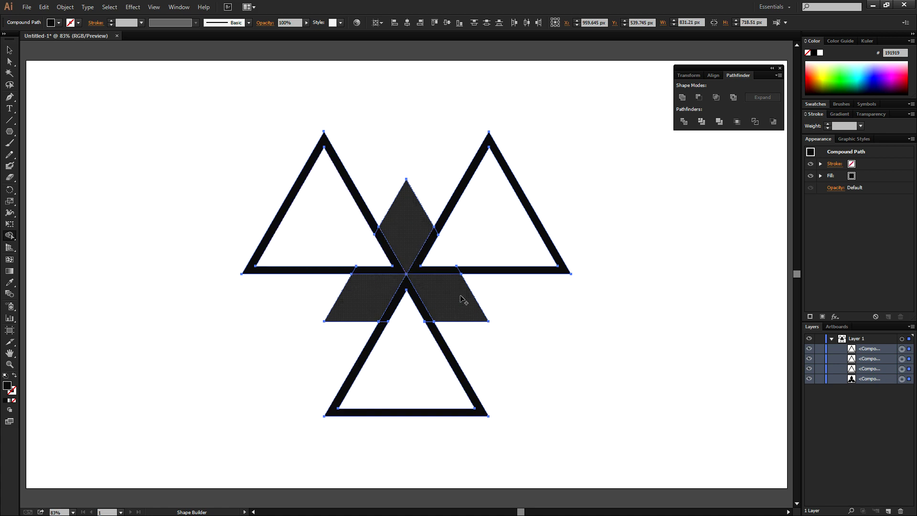
pyautogui.moveTo(433, 297)
pyautogui.mouseDown()
pyautogui.moveTo(437, 306)
pyautogui.moveTo(391, 287)
pyautogui.mouseUp()
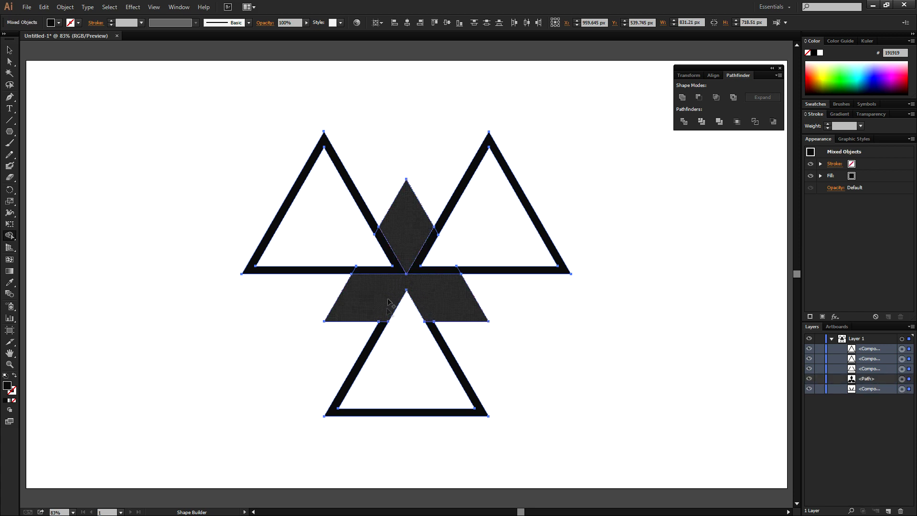
pyautogui.moveTo(383, 330)
pyautogui.mouseDown()
pyautogui.moveTo(406, 306)
pyautogui.moveTo(414, 275)
pyautogui.moveTo(410, 266)
pyautogui.moveTo(369, 277)
pyautogui.mouseUp()
pyautogui.click(485, 217)
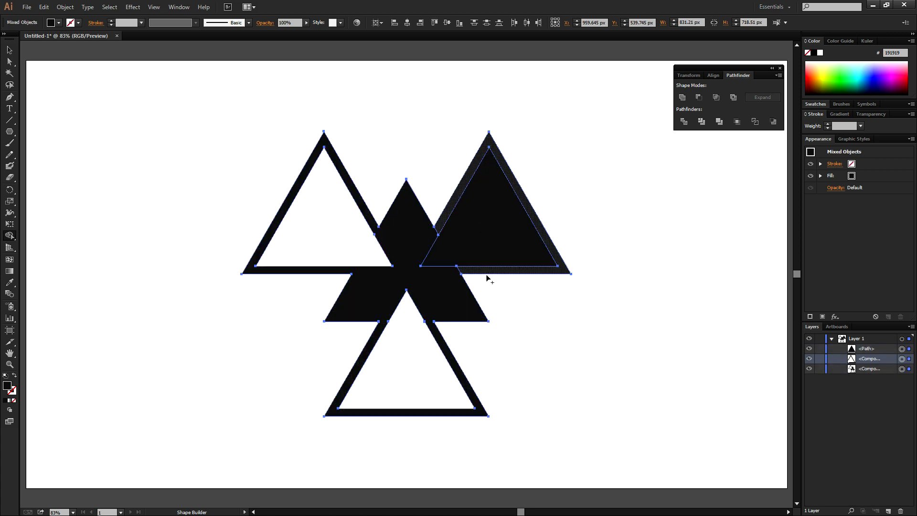
pyautogui.moveTo(479, 276); pyautogui.dragTo(491, 284)
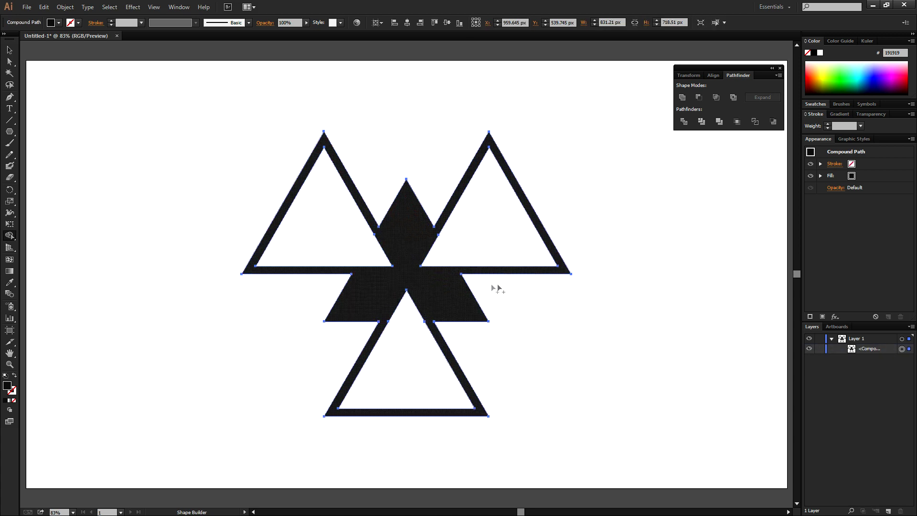
pyautogui.moveTo(406, 363)
pyautogui.mouseDown()
pyautogui.moveTo(415, 249)
pyautogui.moveTo(406, 268)
pyautogui.mouseUp()
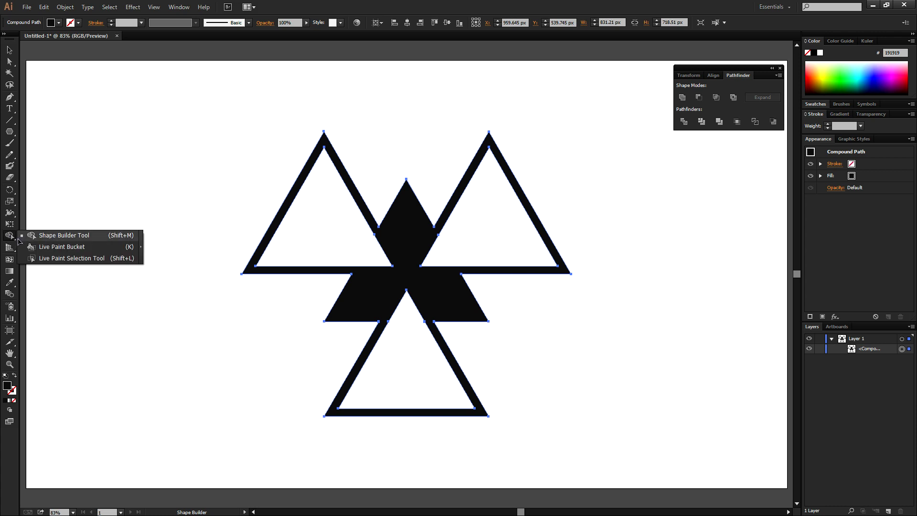
pyautogui.moveTo(9, 236); pyautogui.dragTo(12, 239)
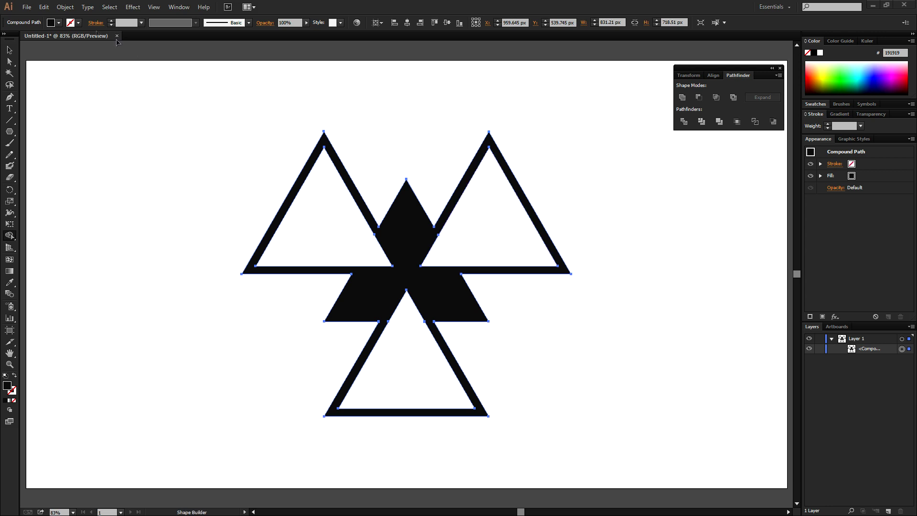
pyautogui.click(43, 7)
# Step: Undo the Shape Builder merges and reopen the Pathfinder panel
pyautogui.click(59, 16)
pyautogui.hotkey('ctrl', 'z')
pyautogui.hotkey('ctrl', 'z')
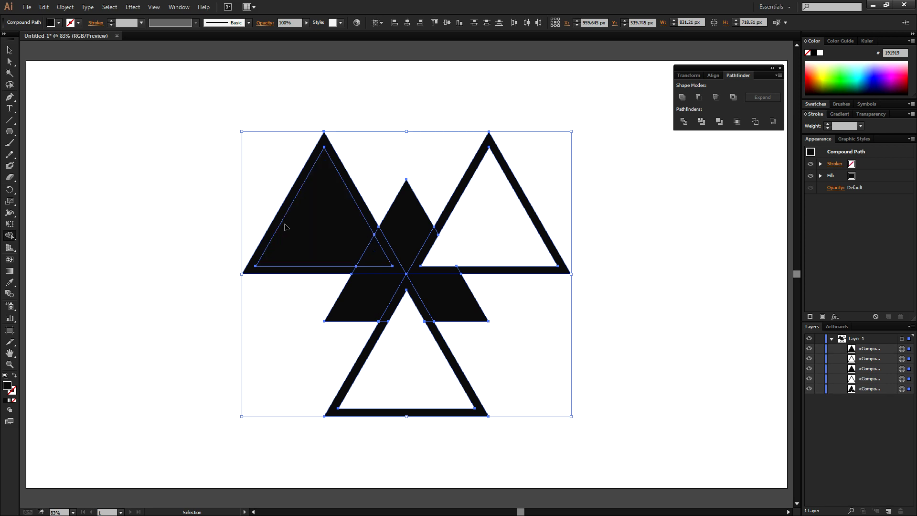
pyautogui.hotkey('ctrl', 'z')
pyautogui.hotkey('ctrl', 'z')
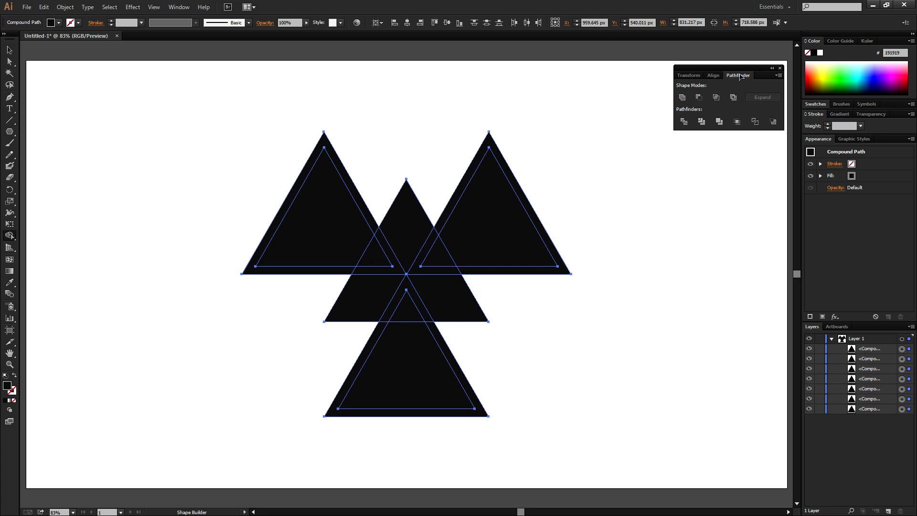
pyautogui.moveTo(744, 68); pyautogui.dragTo(740, 72)
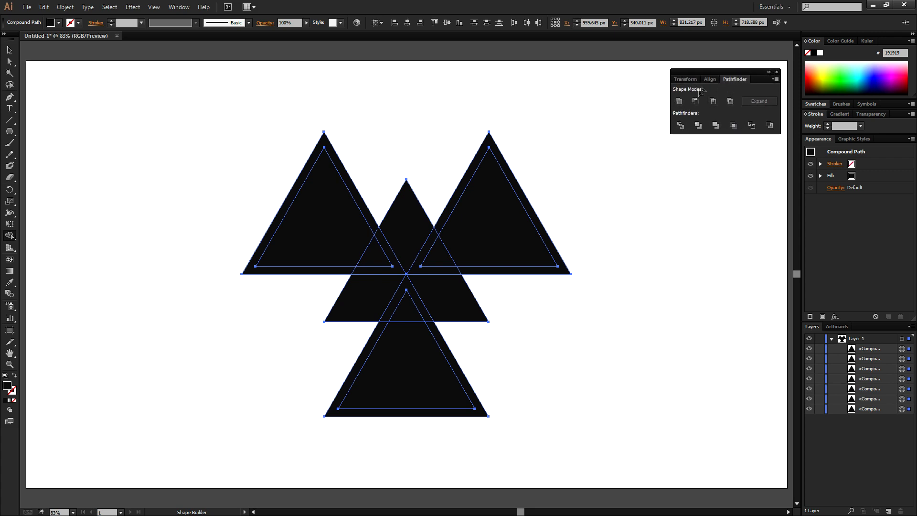
pyautogui.click(186, 6)
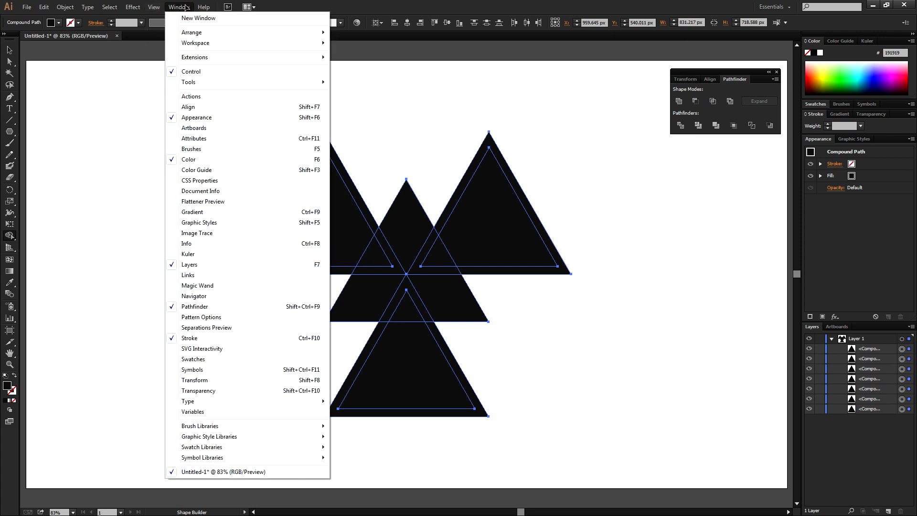
pyautogui.click(254, 308)
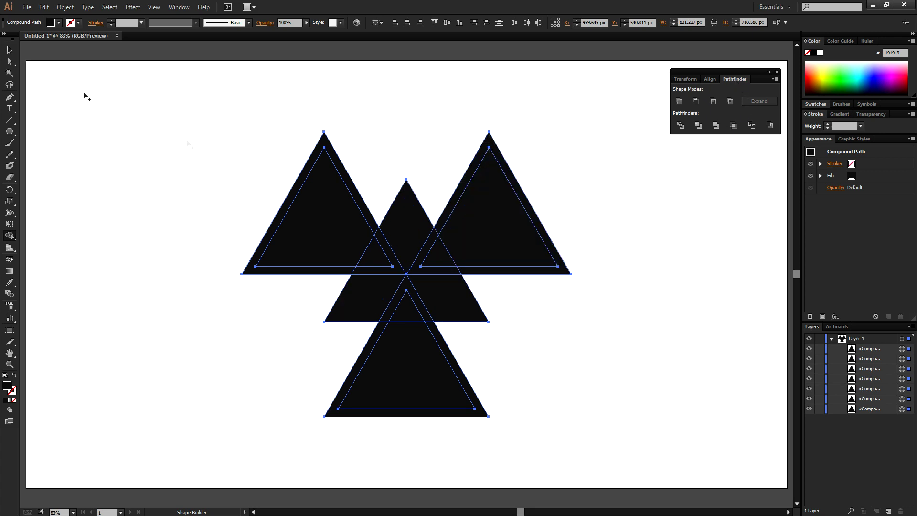
# Step: Select all four solid triangles and unite them with Pathfinder
pyautogui.click(10, 50)
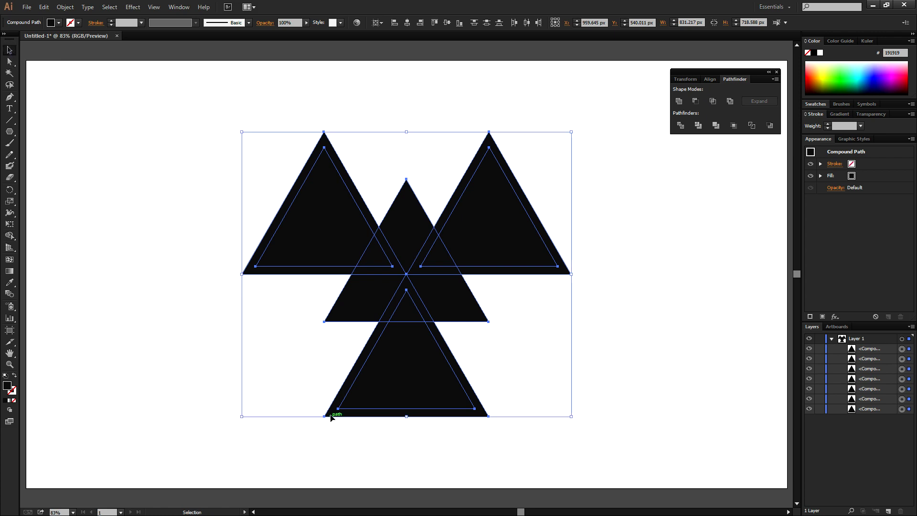
pyautogui.click(610, 354)
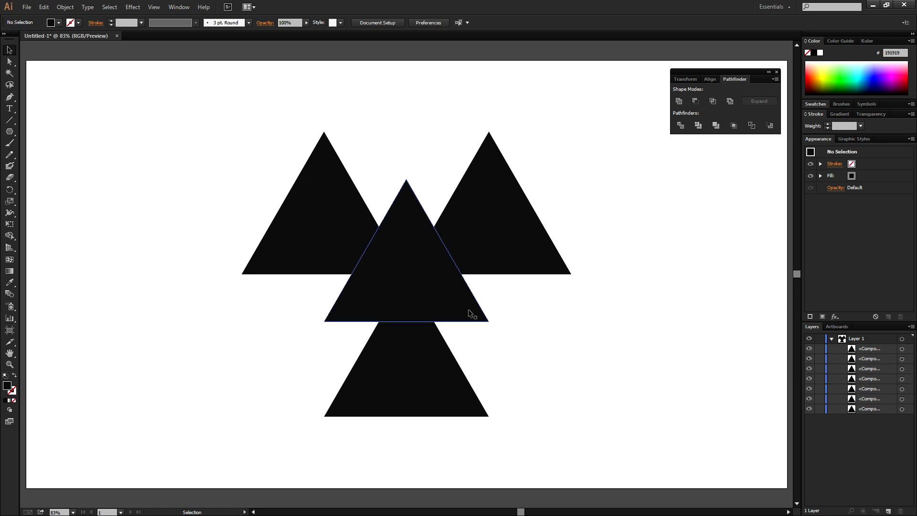
pyautogui.click(292, 270)
pyautogui.keyDown('shift'); pyautogui.click(337, 315); pyautogui.keyUp('shift')
pyautogui.keyDown('shift'); pyautogui.click(338, 399); pyautogui.keyUp('shift')
pyautogui.keyDown('shift'); pyautogui.click(557, 271); pyautogui.keyUp('shift')
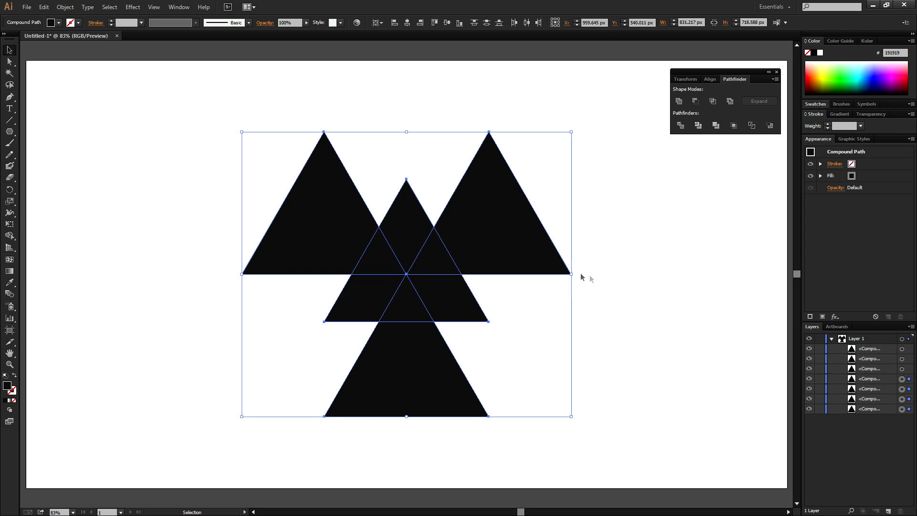
pyautogui.click(679, 102)
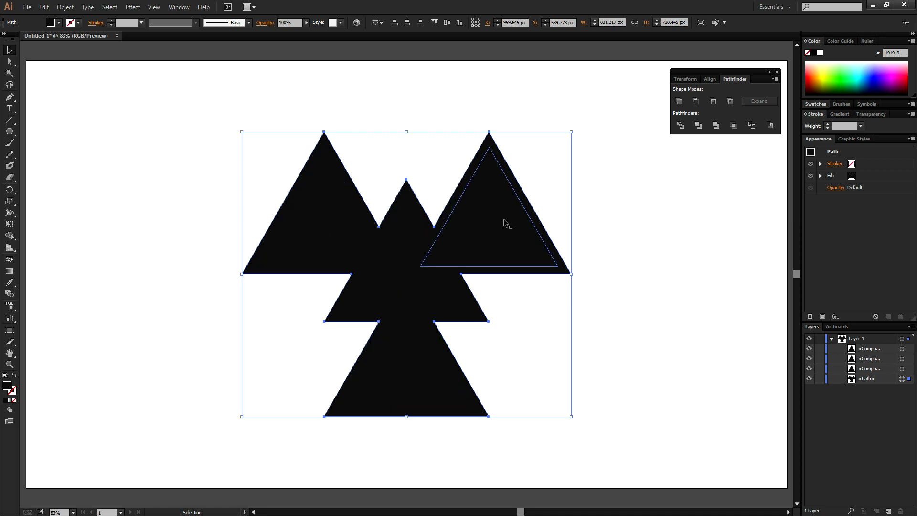
# Step: Cut the three inner triangles from the united shape with Minus Front
pyautogui.click(495, 232)
pyautogui.keyDown('shift'); pyautogui.click(338, 234); pyautogui.keyUp('shift')
pyautogui.keyDown('shift'); pyautogui.click(419, 401); pyautogui.keyUp('shift')
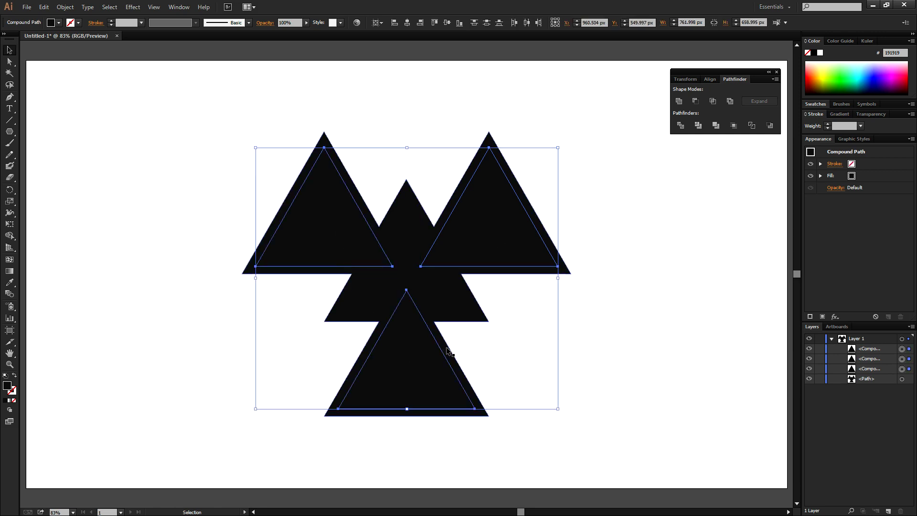
pyautogui.keyDown('shift'); pyautogui.click(461, 321); pyautogui.keyUp('shift')
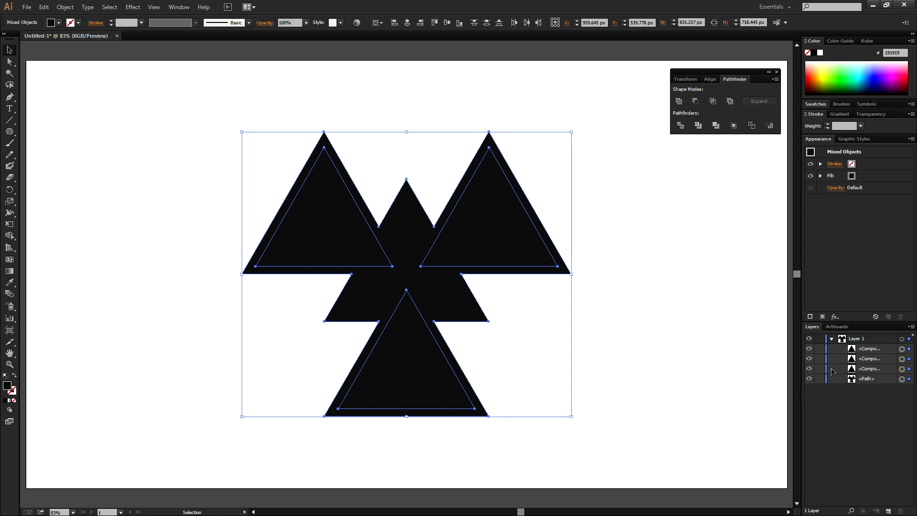
pyautogui.click(696, 101)
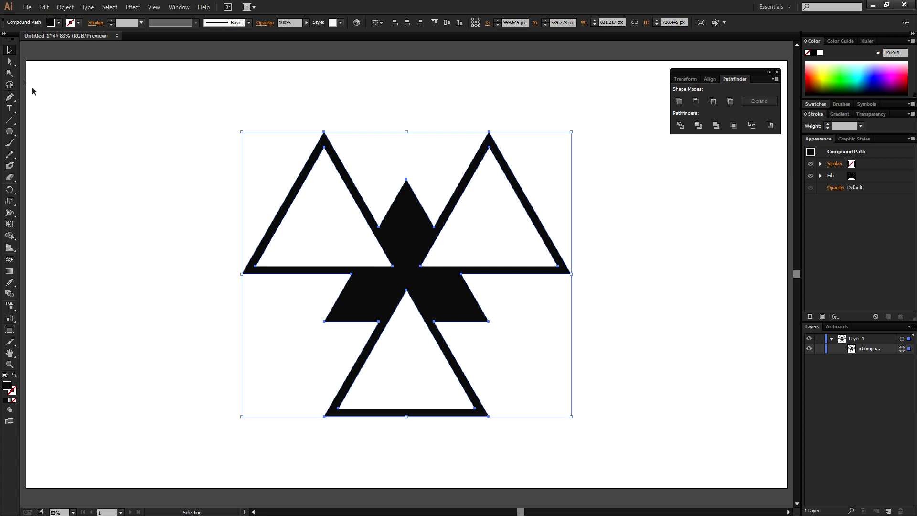
pyautogui.click(308, 344)
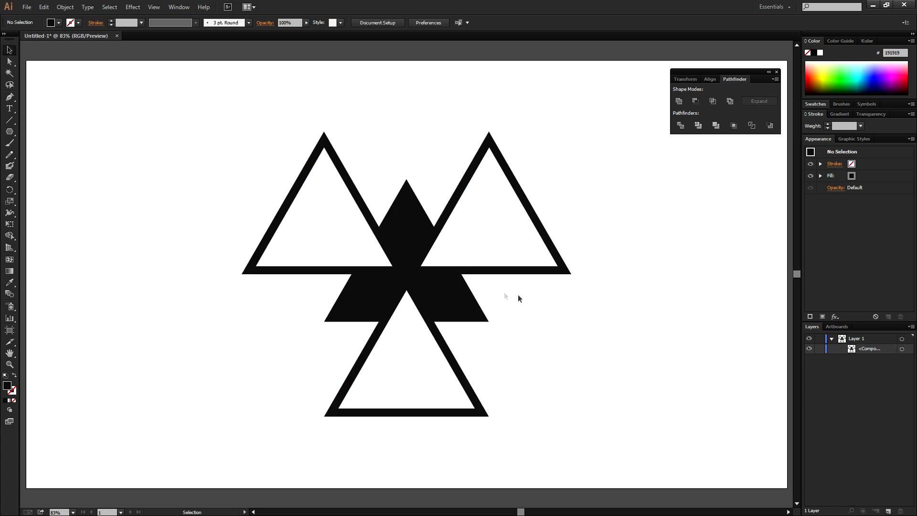
pyautogui.click(476, 302)
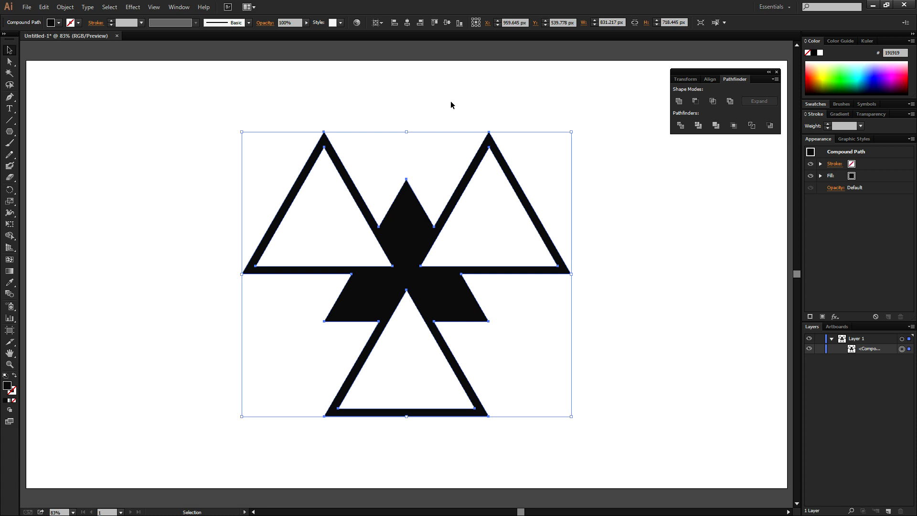
# Step: Copy the finished emblem and hide Photoshop's old Triangle Shape layer
pyautogui.press('a')
pyautogui.press('v')
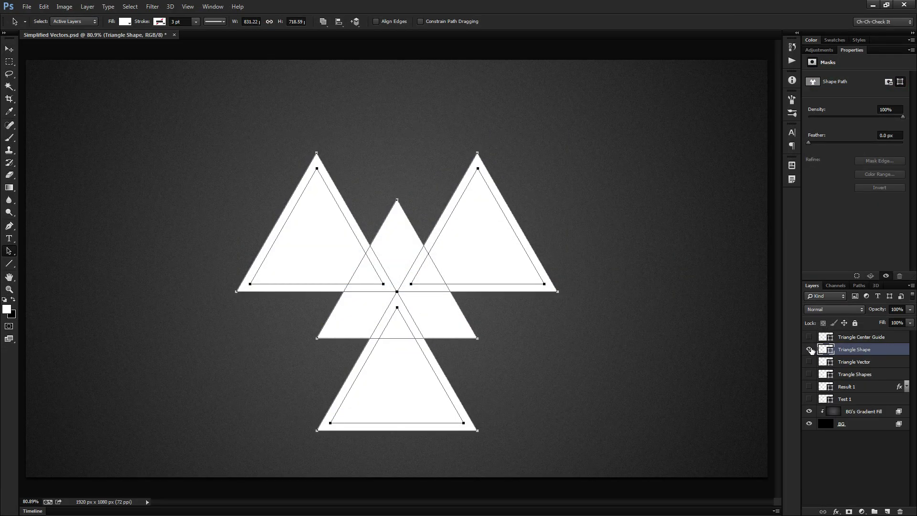
pyautogui.click(809, 350)
# Step: Paste the emblem into Photoshop as a new shape layer, Shape 1
pyautogui.hotkey('ctrl', 'v')
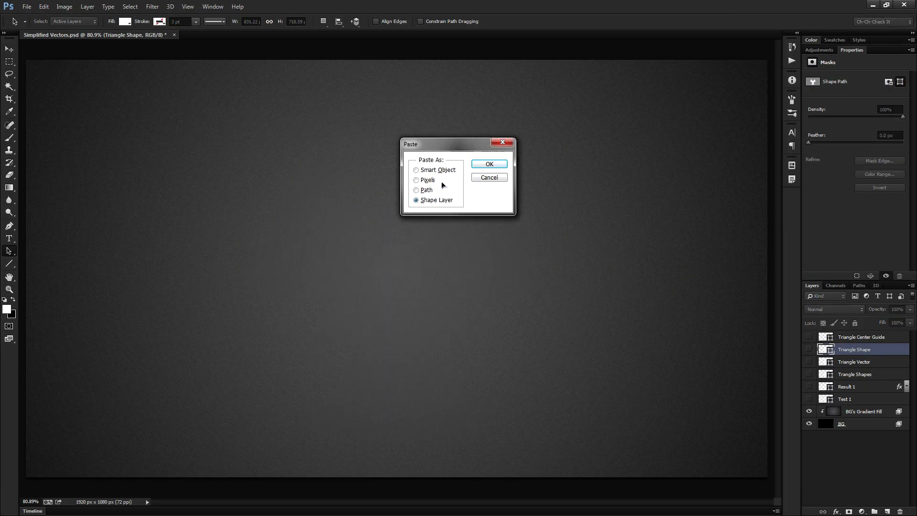
pyautogui.click(434, 200)
pyautogui.click(433, 181)
pyautogui.click(434, 202)
pyautogui.click(492, 166)
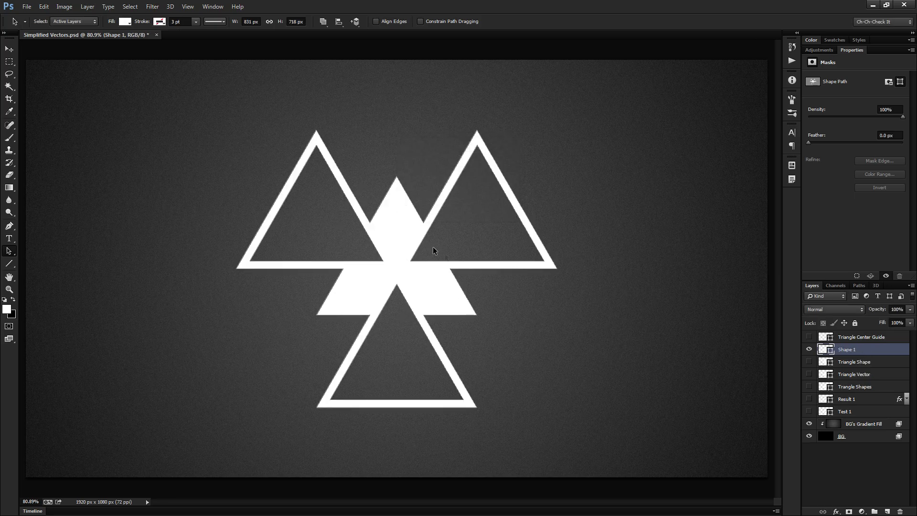
pyautogui.hotkey('ctrl', 'a')
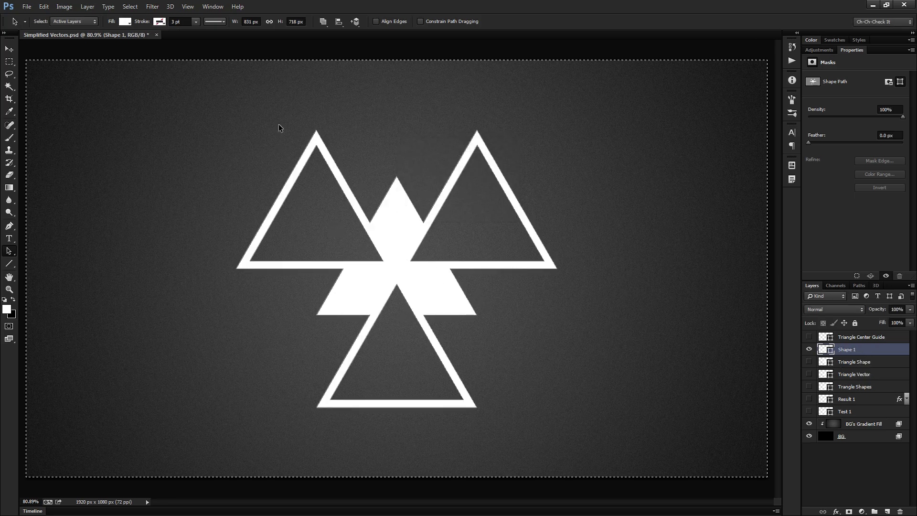
pyautogui.press('v')
pyautogui.click(243, 21)
pyautogui.hotkey('ctrl', 'd')
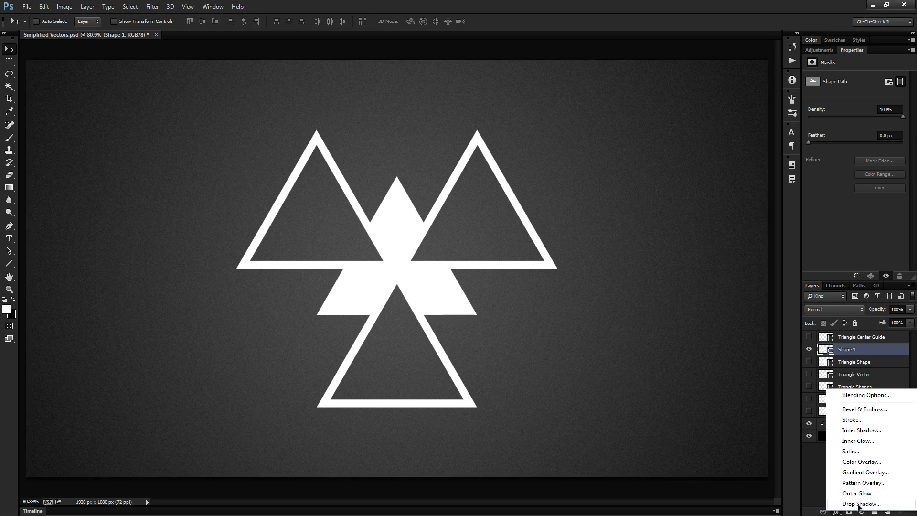
# Step: Add a Drop Shadow with 38 px size to the Shape 1 layer
pyautogui.click(861, 504)
pyautogui.click(608, 264)
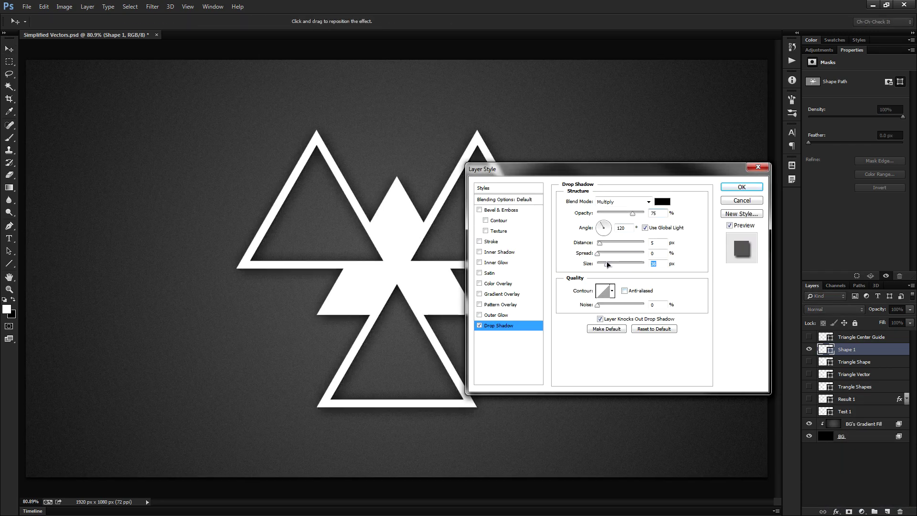
pyautogui.click(736, 188)
pyautogui.hotkey('ctrl', 'a')
pyautogui.hotkey('ctrl', 'd')
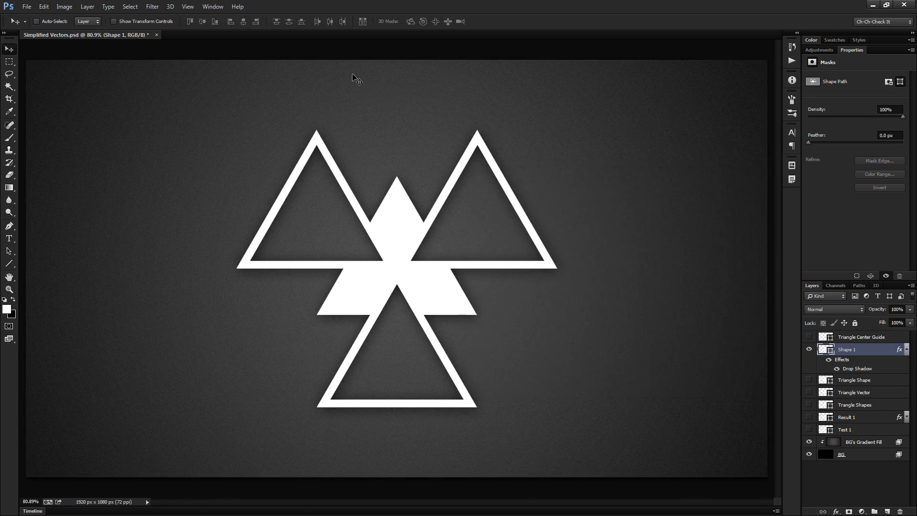